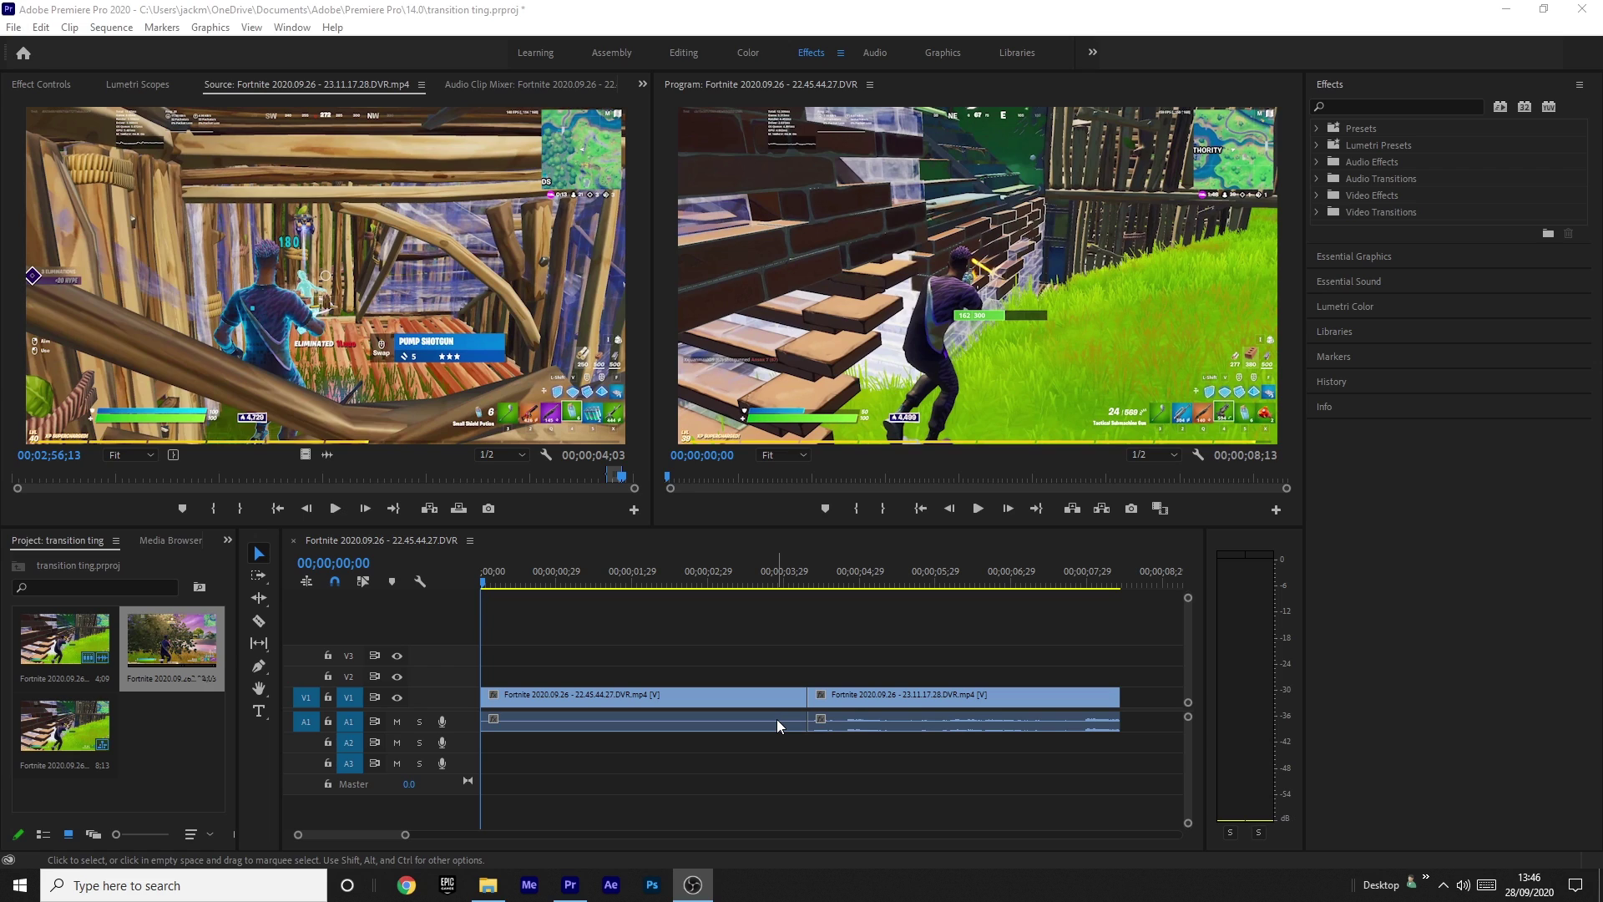
# Step: Park the playhead at 03;29, zoom the timeline in, and show the first clip's Motion properties
pyautogui.click(687, 578)
pyautogui.moveTo(688, 582); pyautogui.dragTo(741, 582)
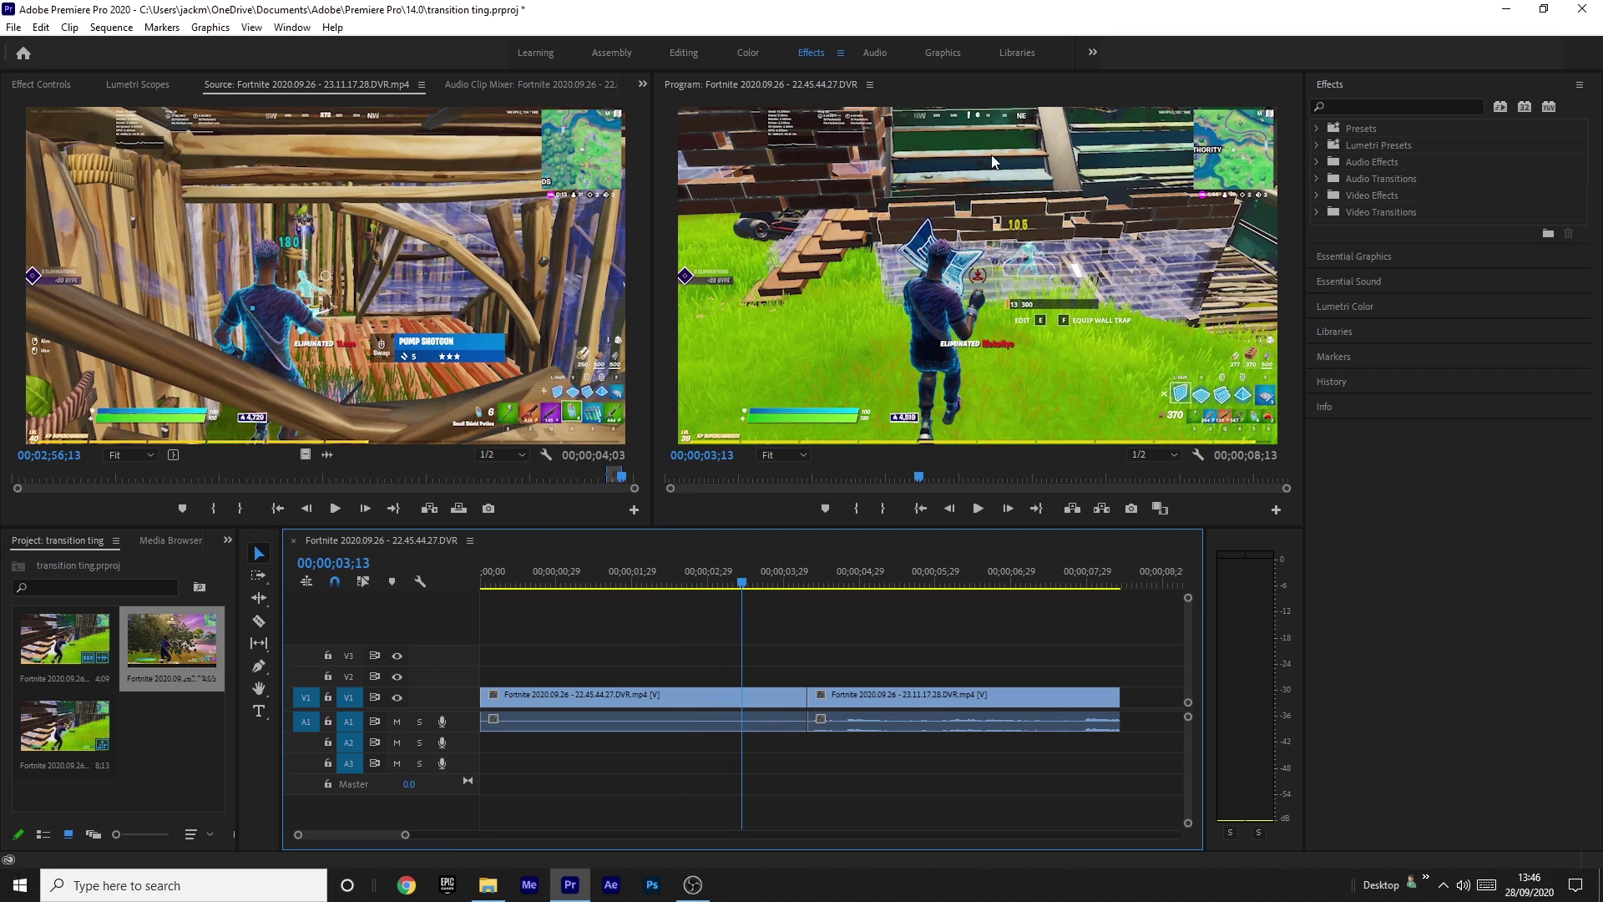
pyautogui.click(769, 695)
pyautogui.click(759, 584)
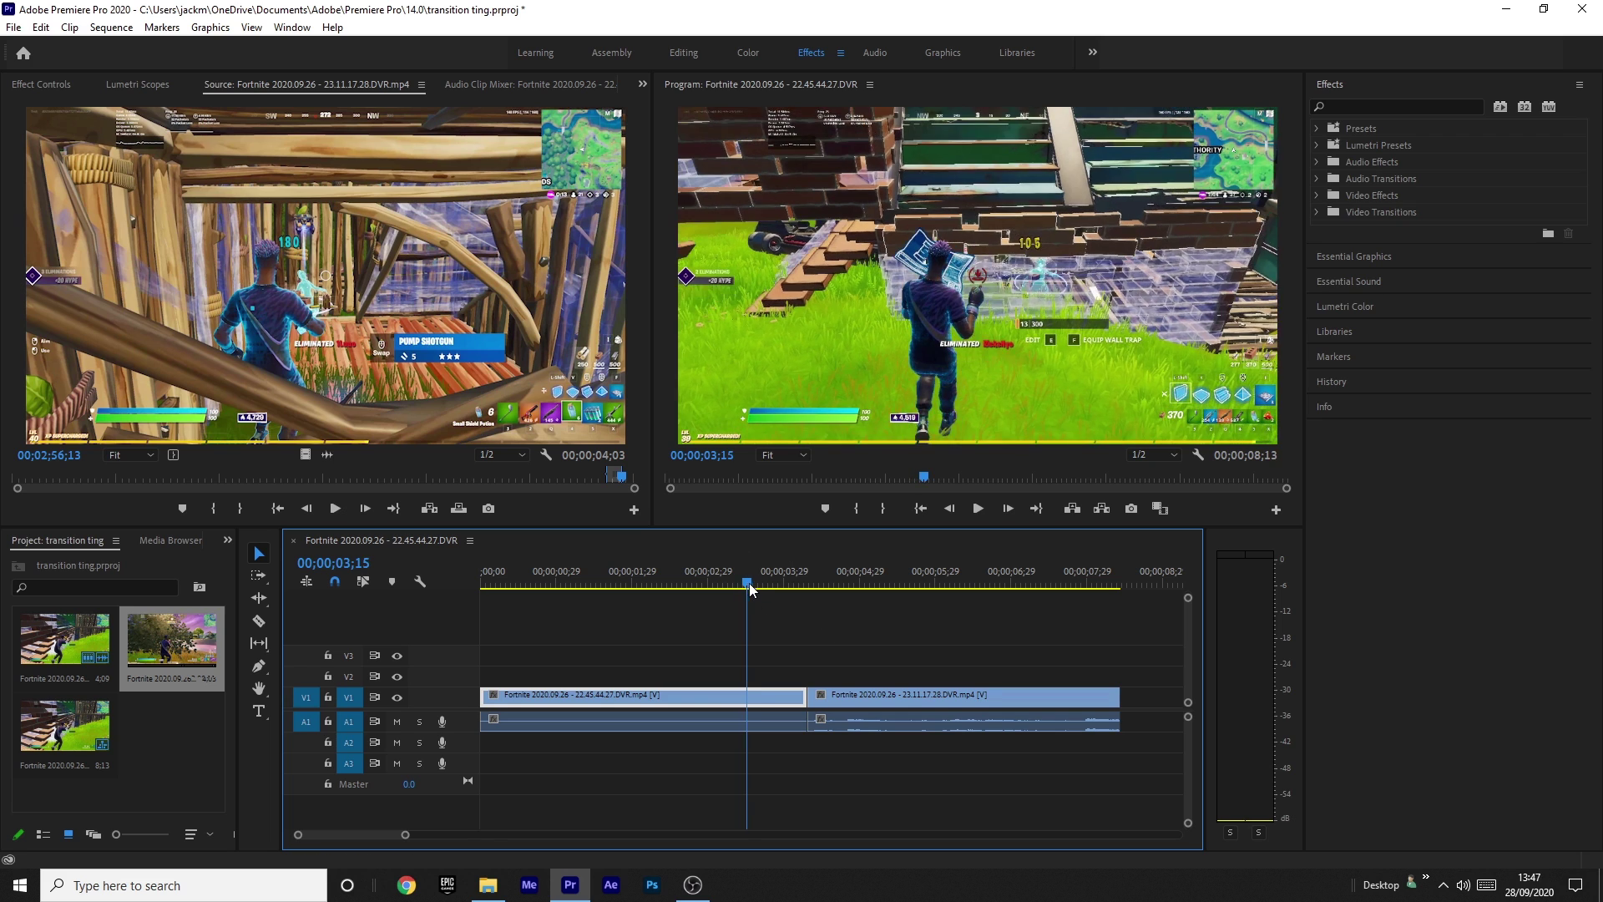
pyautogui.moveTo(759, 586); pyautogui.dragTo(781, 593)
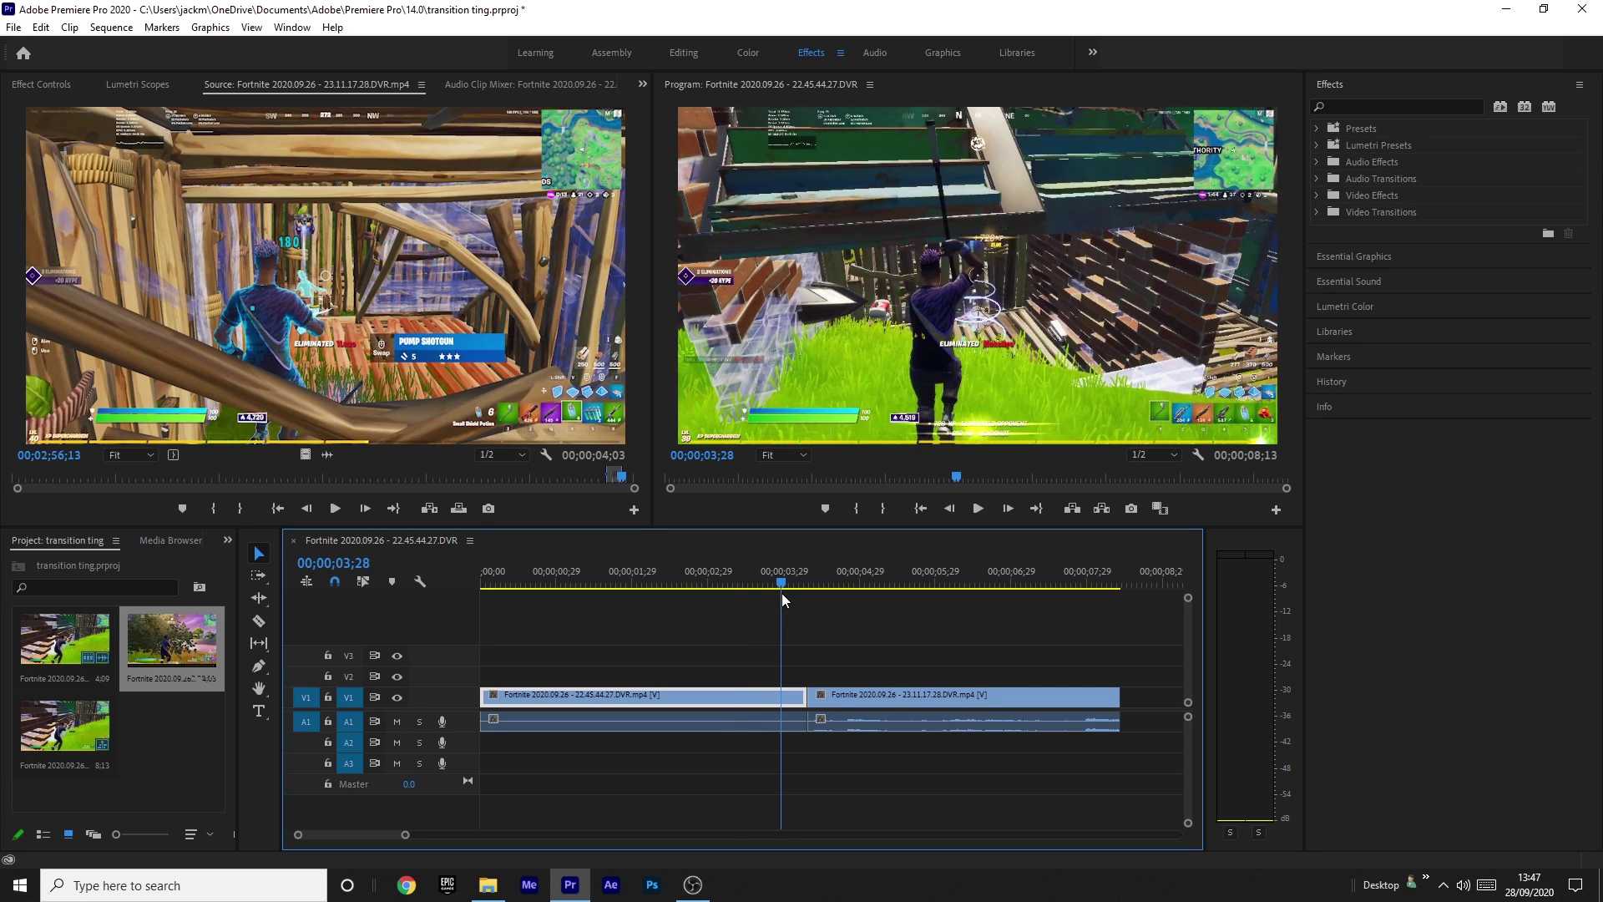
pyautogui.press('=')
pyautogui.press('=')
pyautogui.press('=')
pyautogui.press('=')
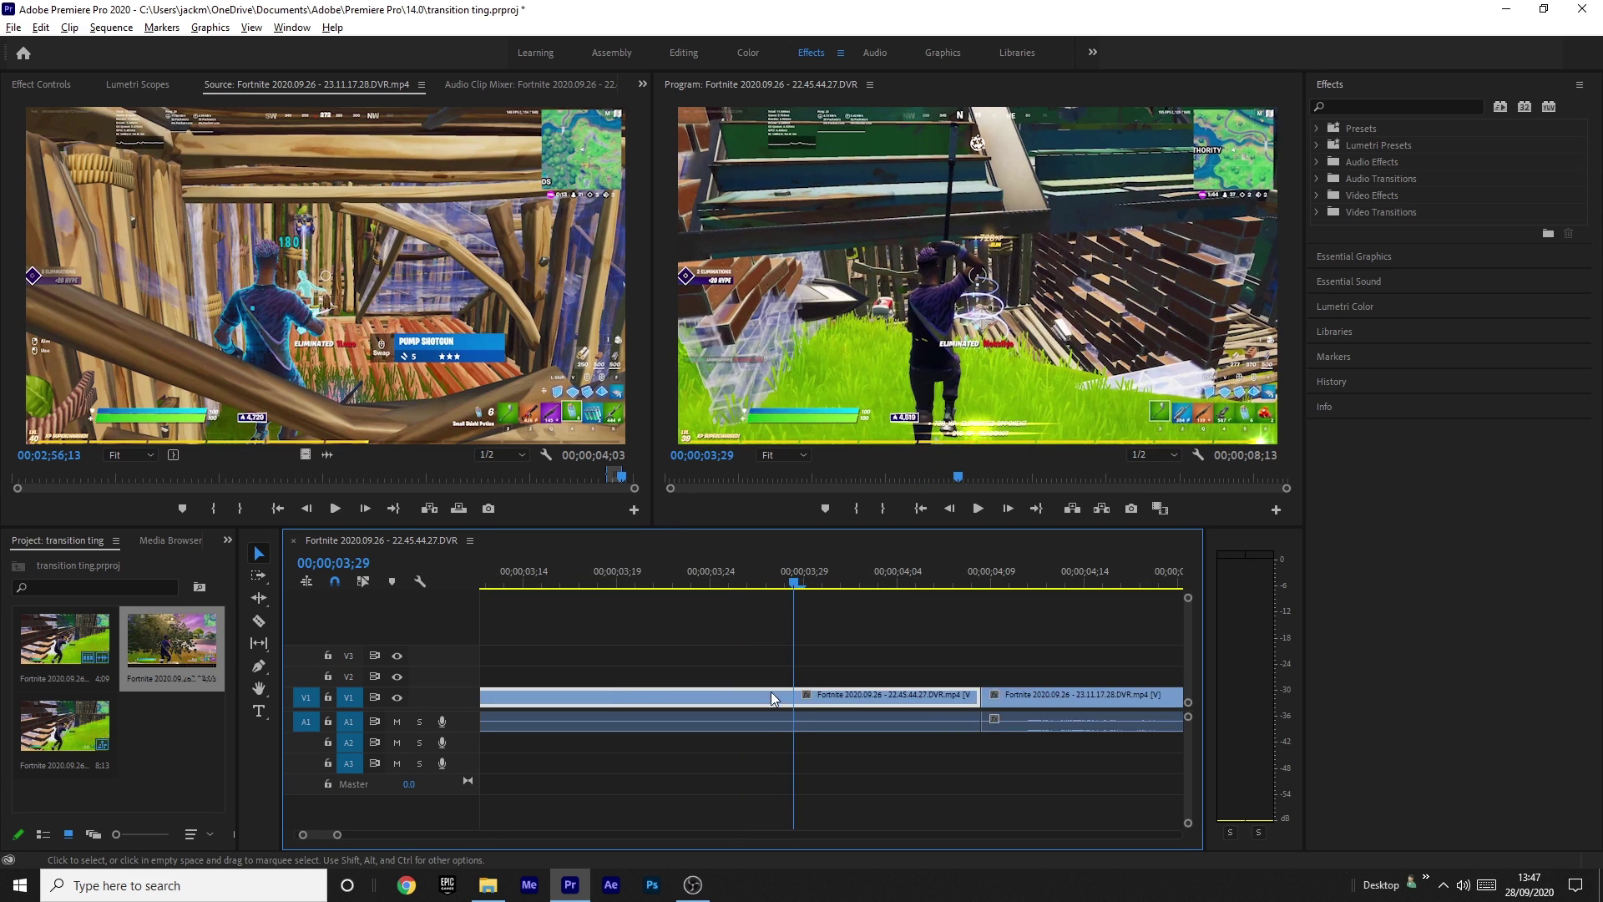
pyautogui.click(38, 85)
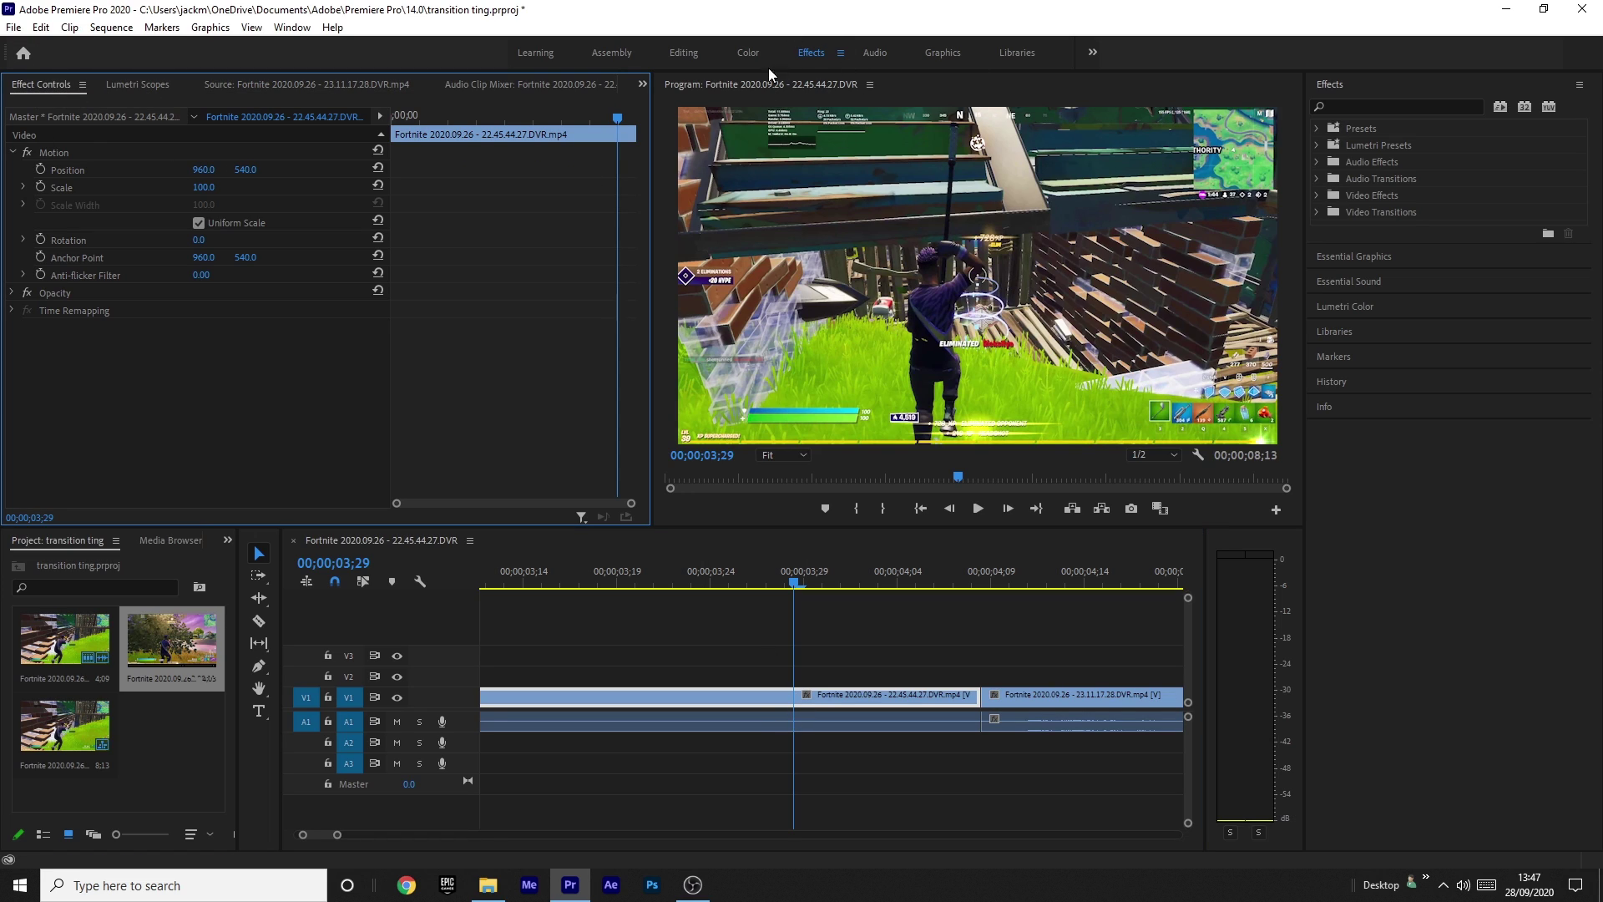
# Step: Keyframe the first clip's Scale from 100 at 03;29 down to 60 at 04;08, then preview
pyautogui.click(40, 187)
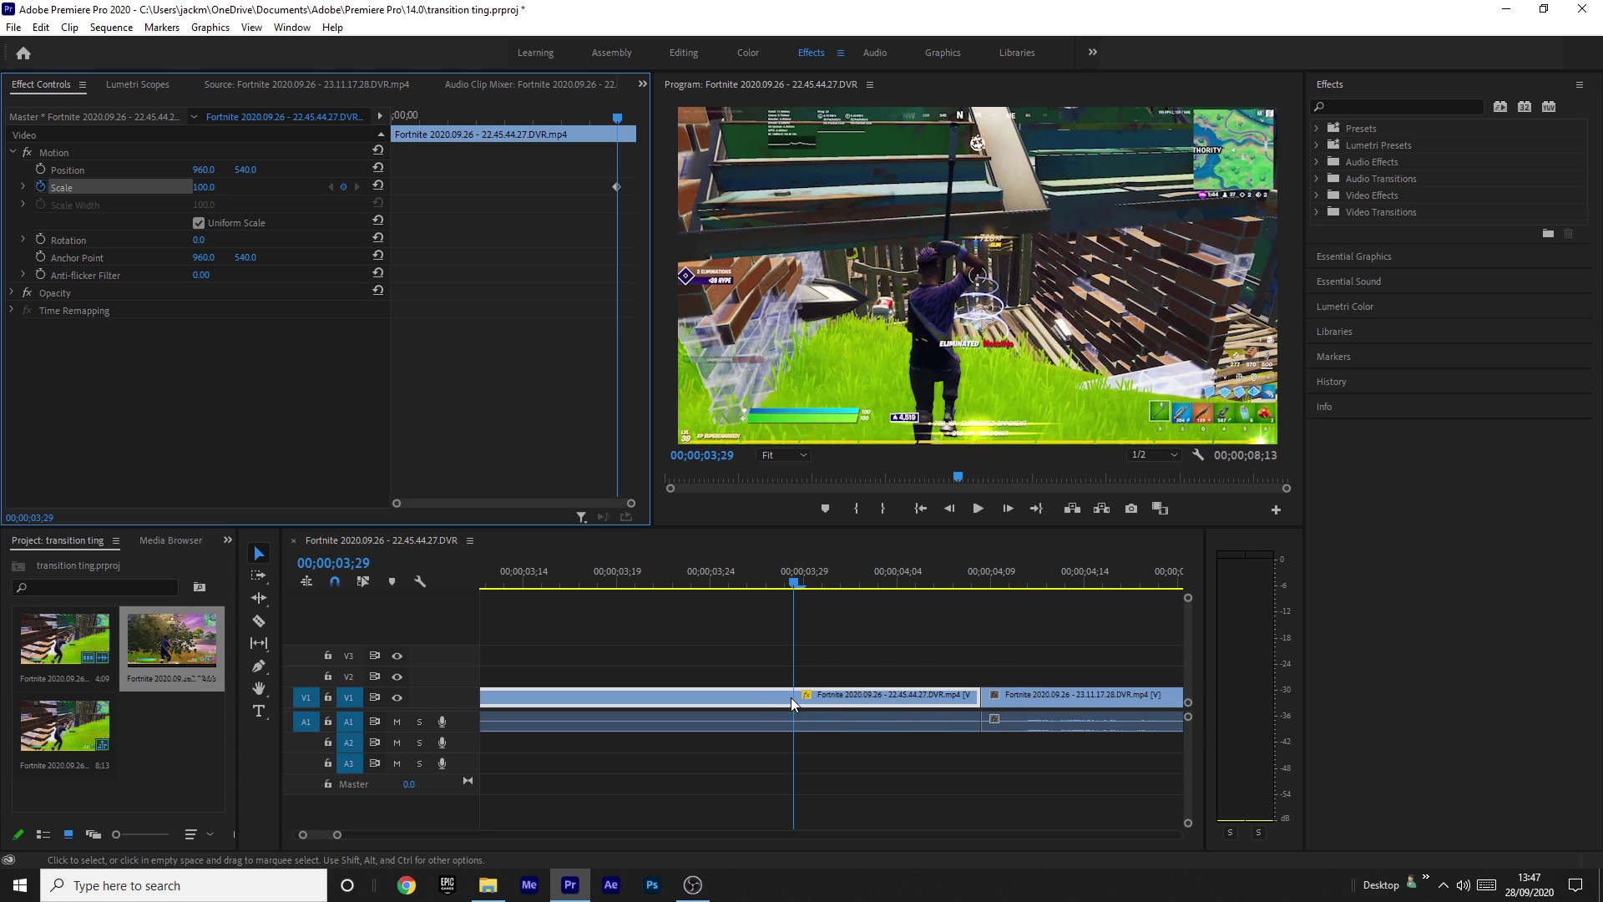
pyautogui.moveTo(795, 582); pyautogui.dragTo(973, 599)
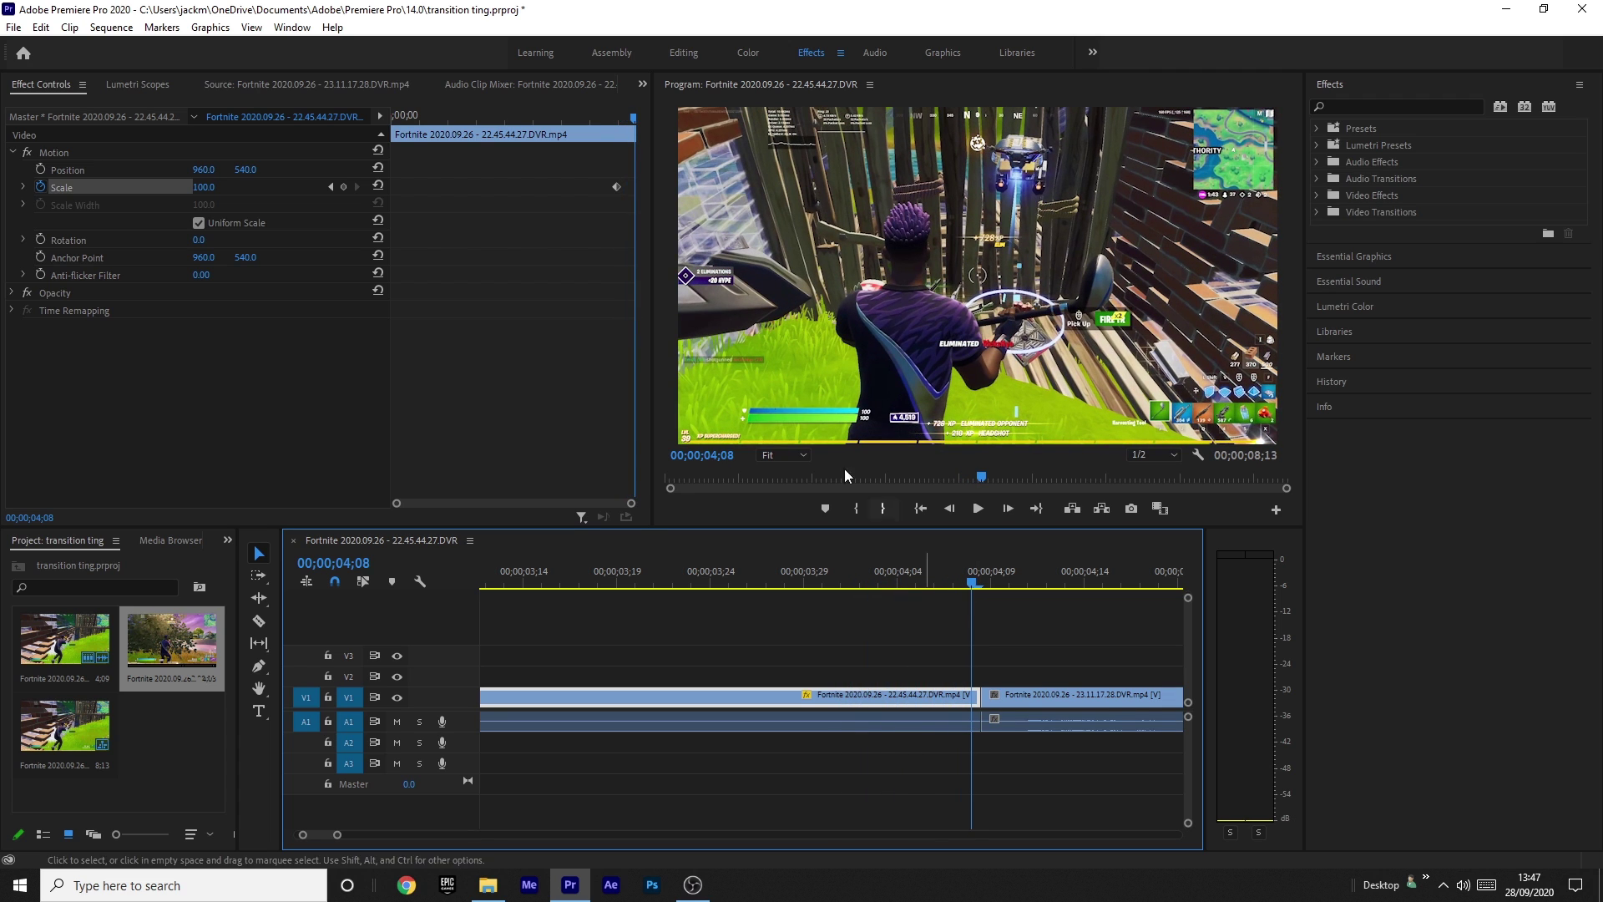
pyautogui.click(204, 187)
pyautogui.write('81')
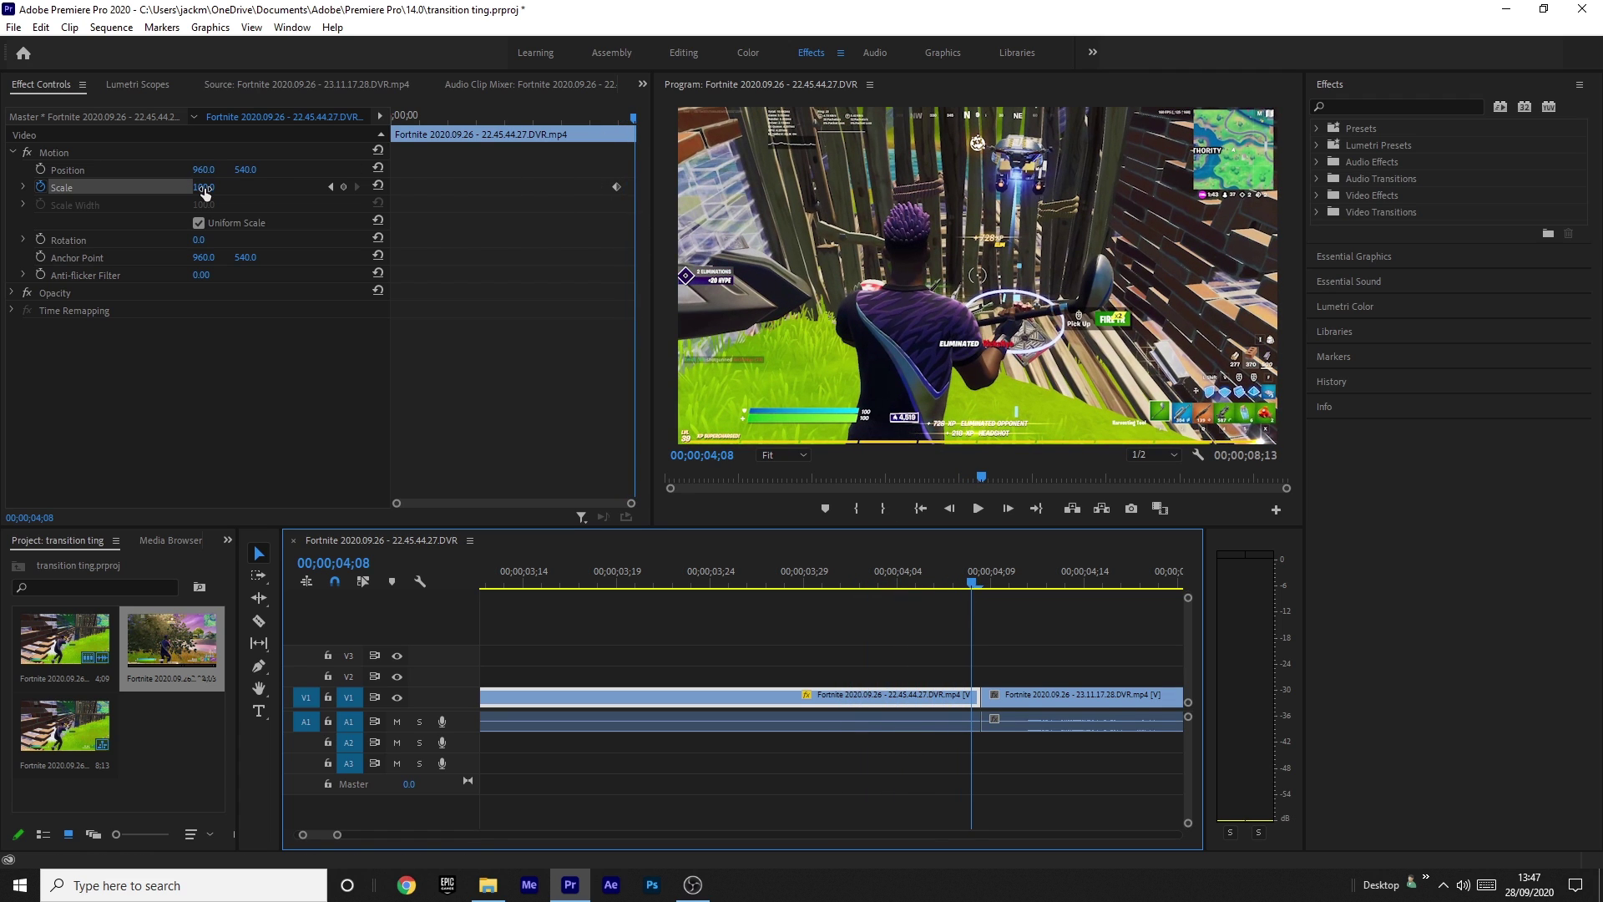
pyautogui.press('Return')
pyautogui.moveTo(201, 187); pyautogui.dragTo(184, 187)
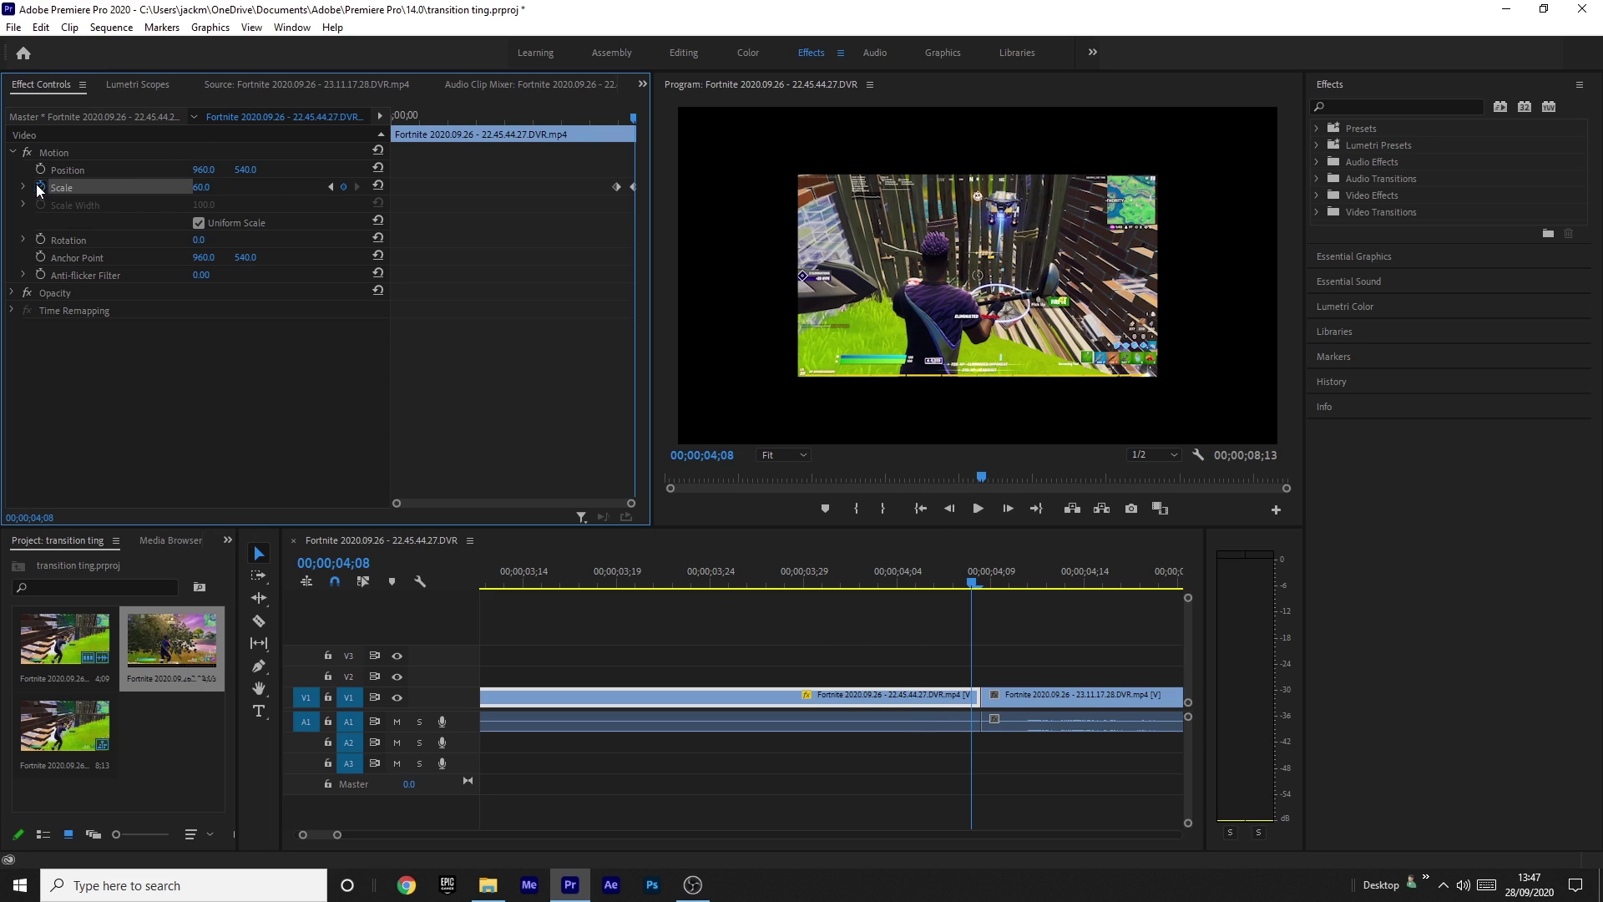
pyautogui.moveTo(633, 118)
pyautogui.mouseDown()
pyautogui.moveTo(589, 118)
pyautogui.moveTo(643, 129)
pyautogui.moveTo(623, 142)
pyautogui.moveTo(620, 119)
pyautogui.mouseUp()
pyautogui.press('space')
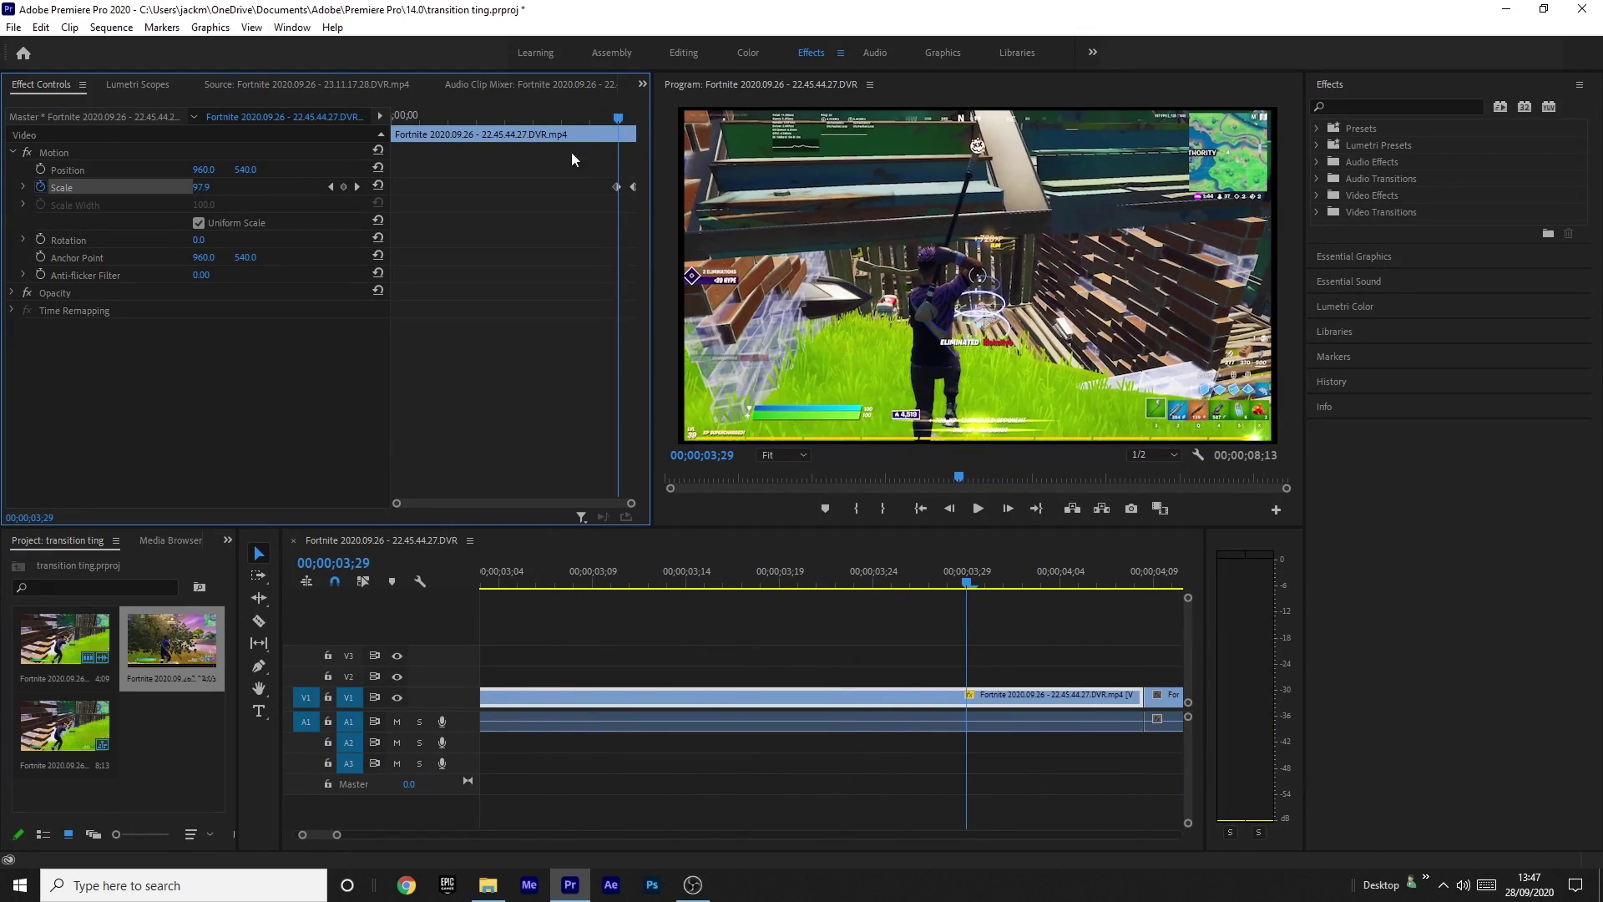
# Step: Move the second Scale keyframe earlier so Scale already reaches 79.5 by 04;01
pyautogui.moveTo(397, 503); pyautogui.dragTo(506, 502)
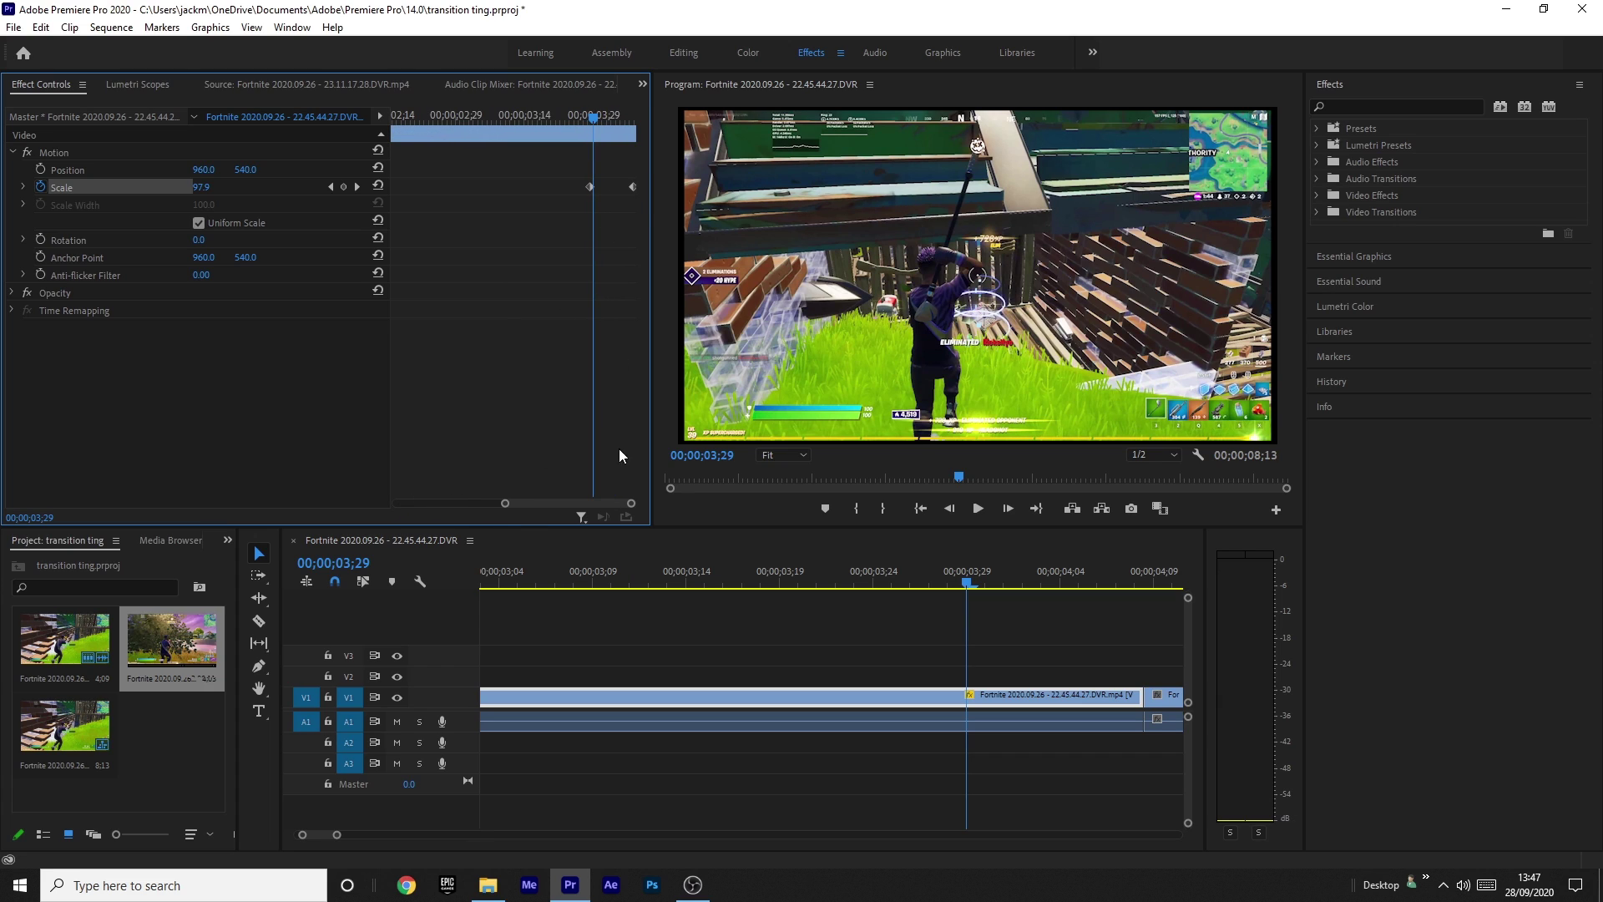
pyautogui.moveTo(632, 186); pyautogui.dragTo(612, 187)
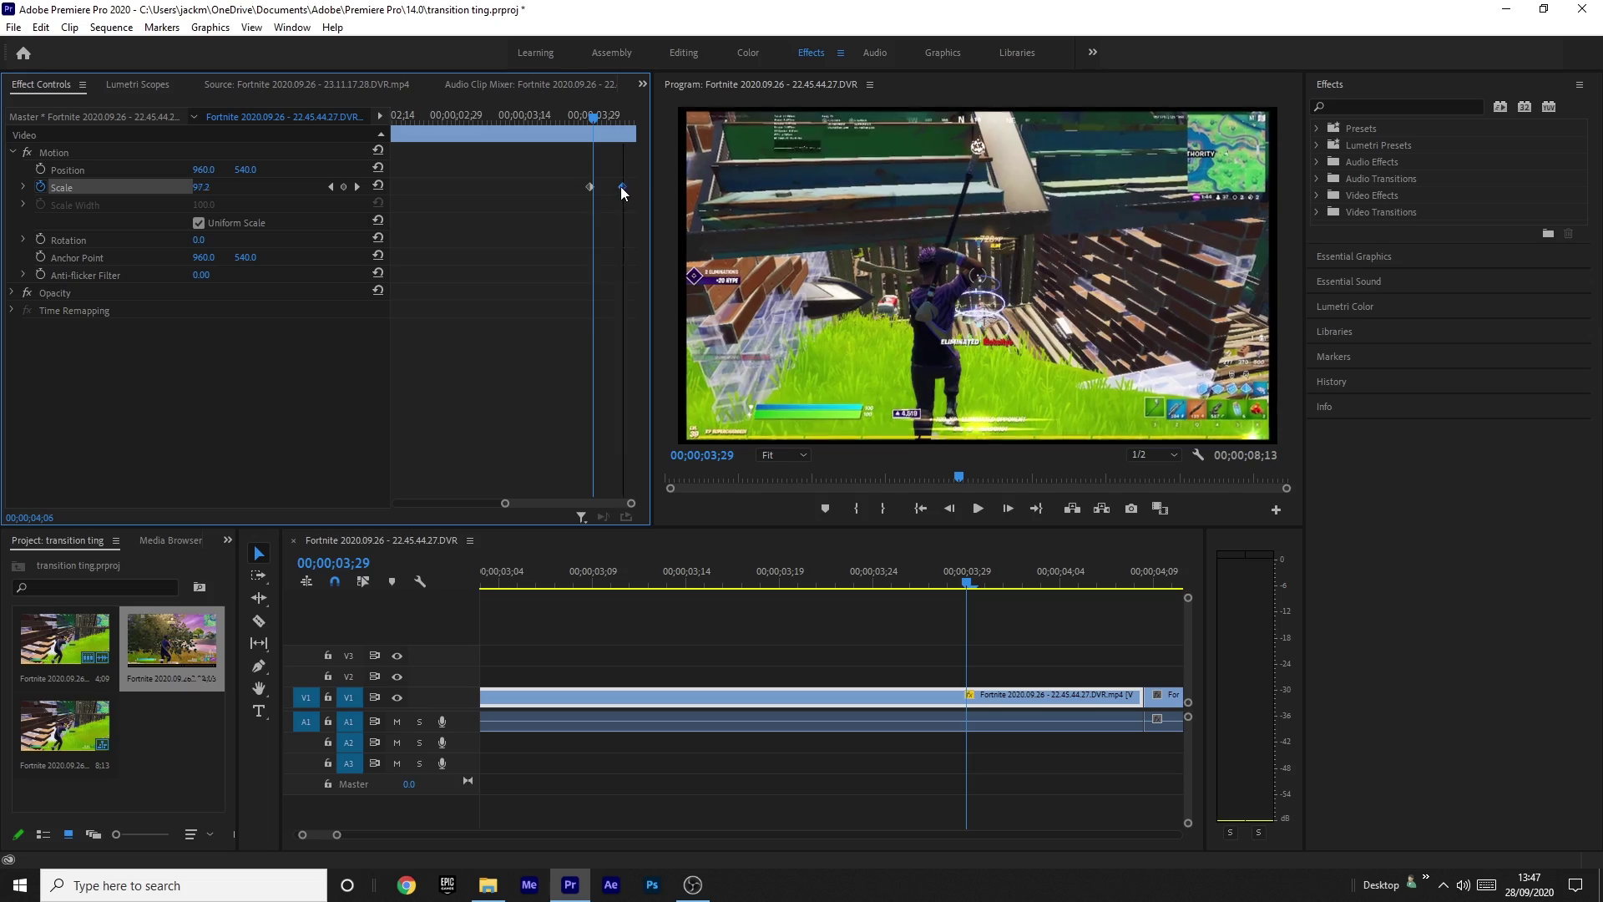
pyautogui.click(510, 118)
pyautogui.press('space')
pyautogui.moveTo(597, 122); pyautogui.dragTo(588, 163)
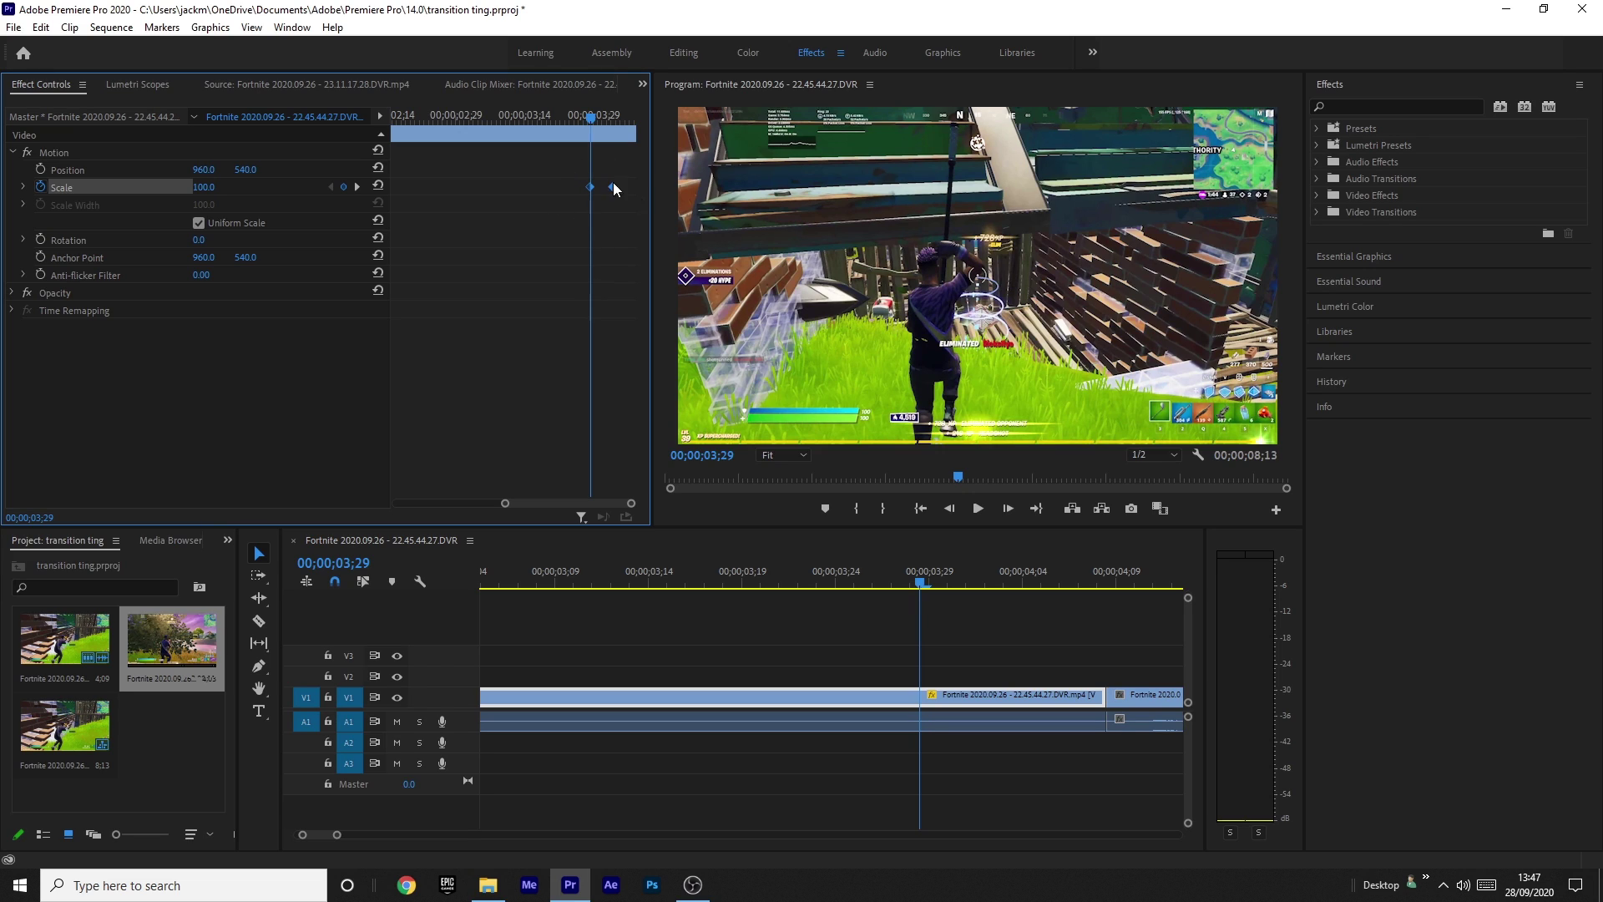
# Step: Switch the Scale keyframes to Bezier and drag their velocity handles to ease out and in
pyautogui.rightClick(592, 186)
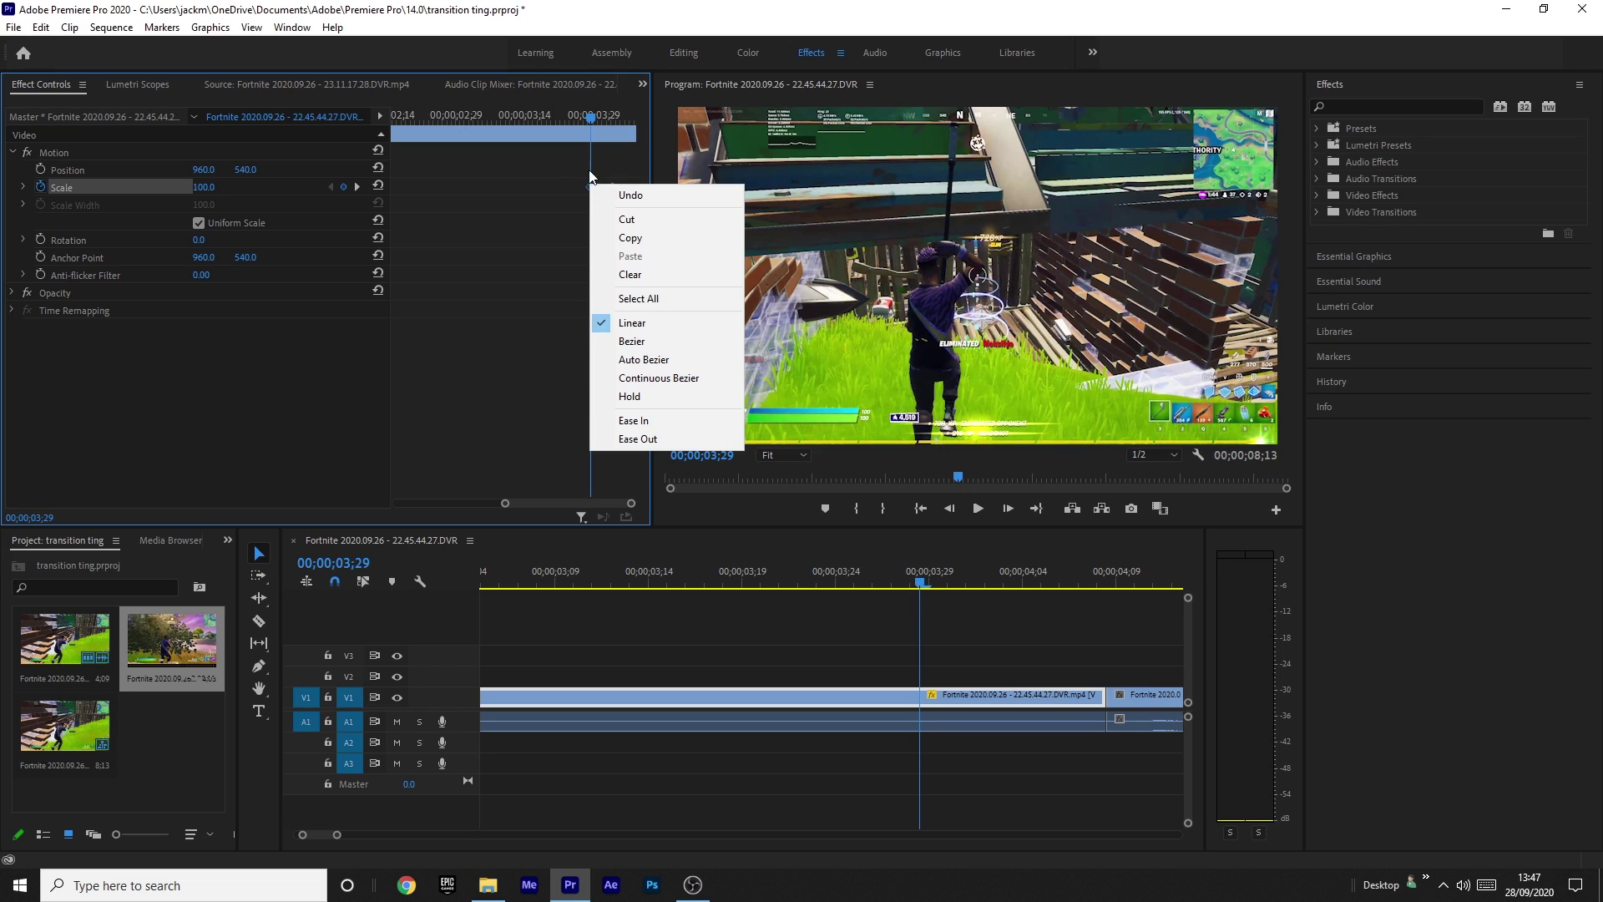
pyautogui.click(658, 374)
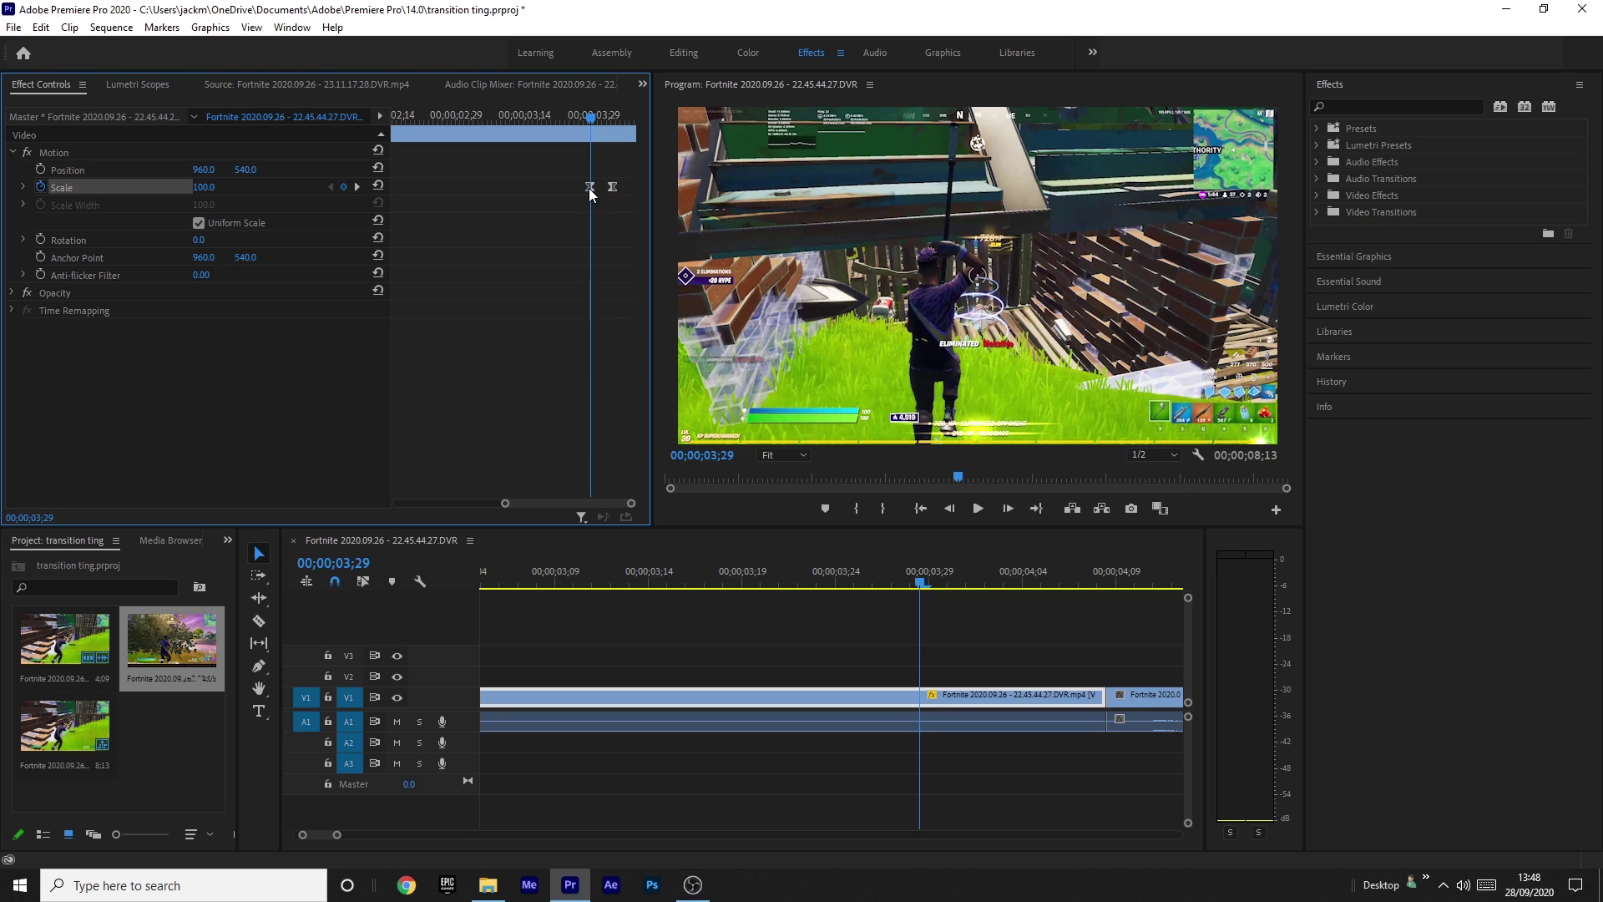
pyautogui.click(23, 187)
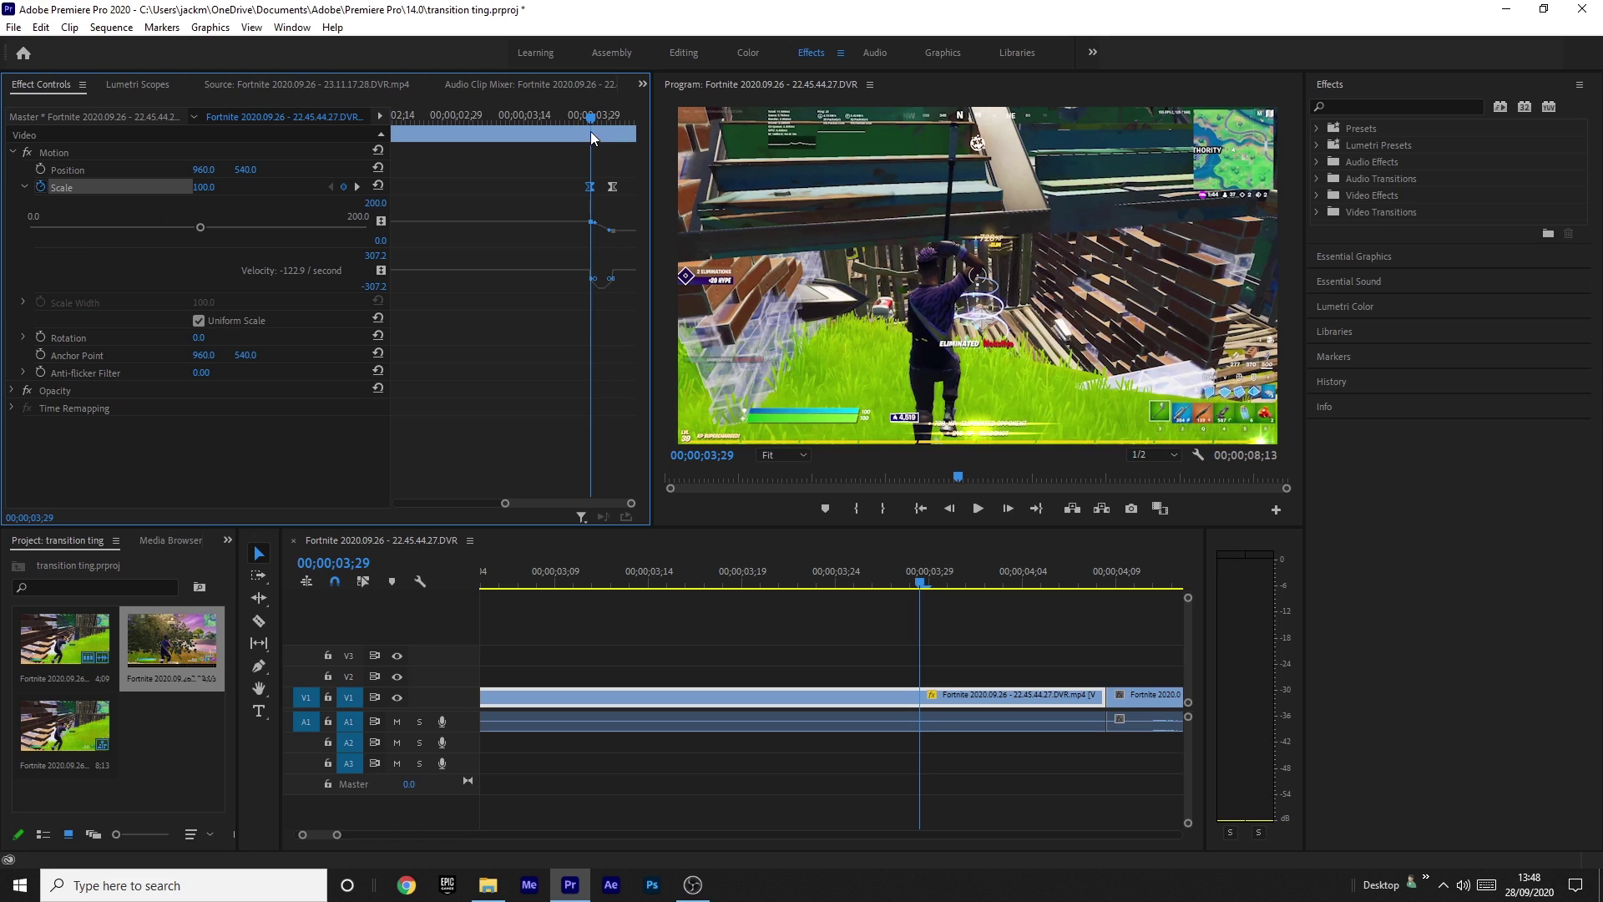
pyautogui.moveTo(505, 503); pyautogui.dragTo(584, 503)
pyautogui.moveTo(480, 223); pyautogui.dragTo(501, 228)
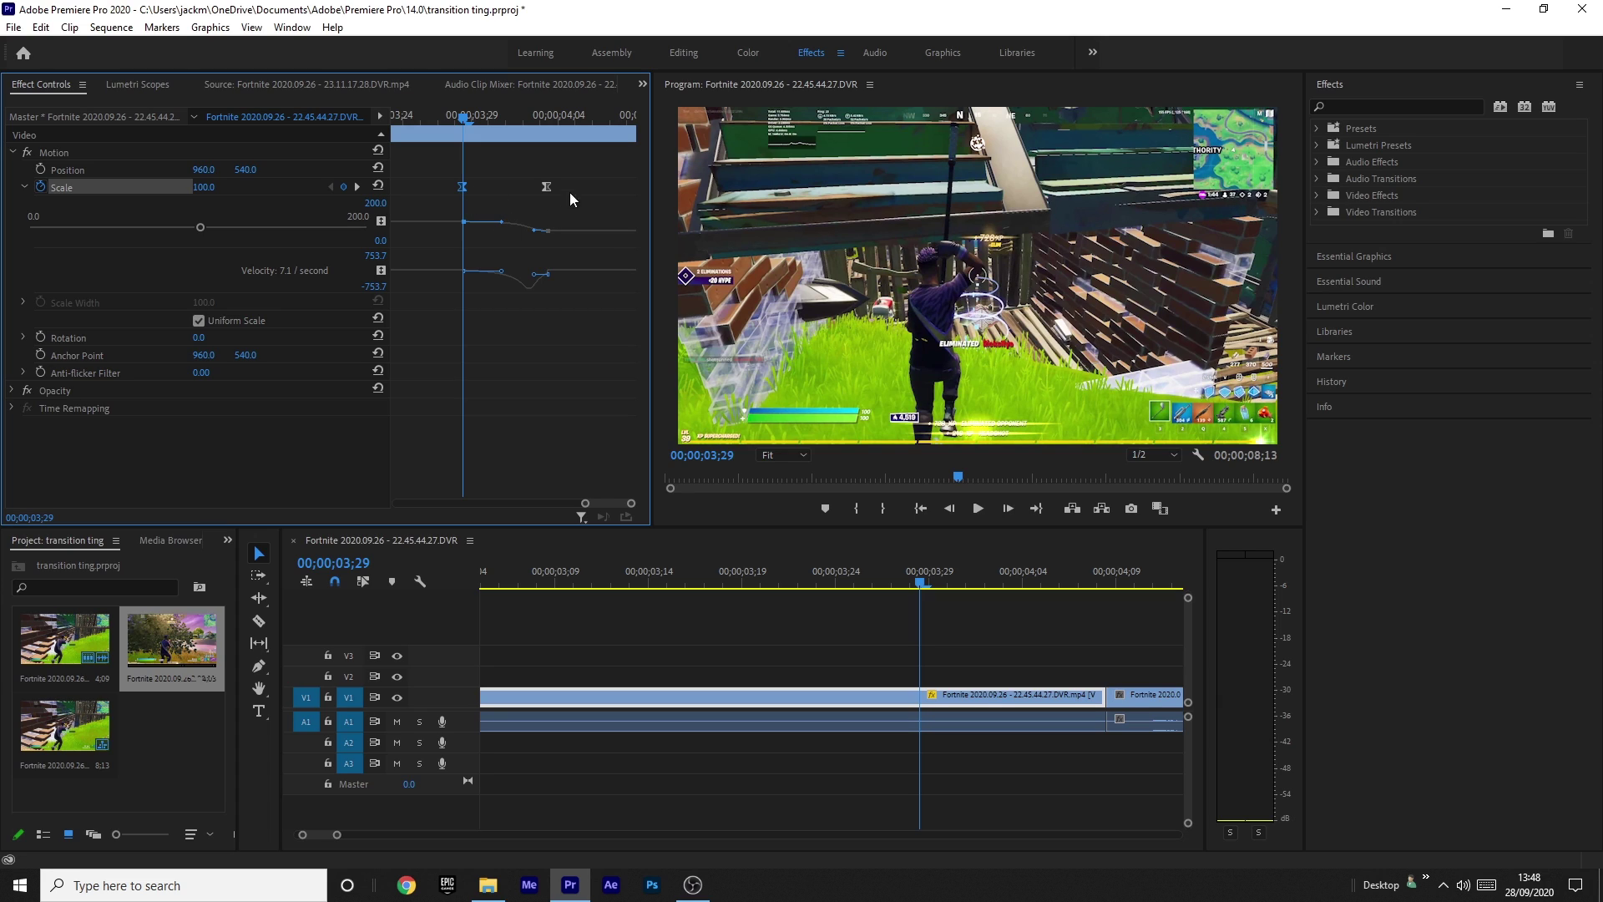
pyautogui.click(544, 187)
pyautogui.moveTo(535, 230); pyautogui.dragTo(509, 229)
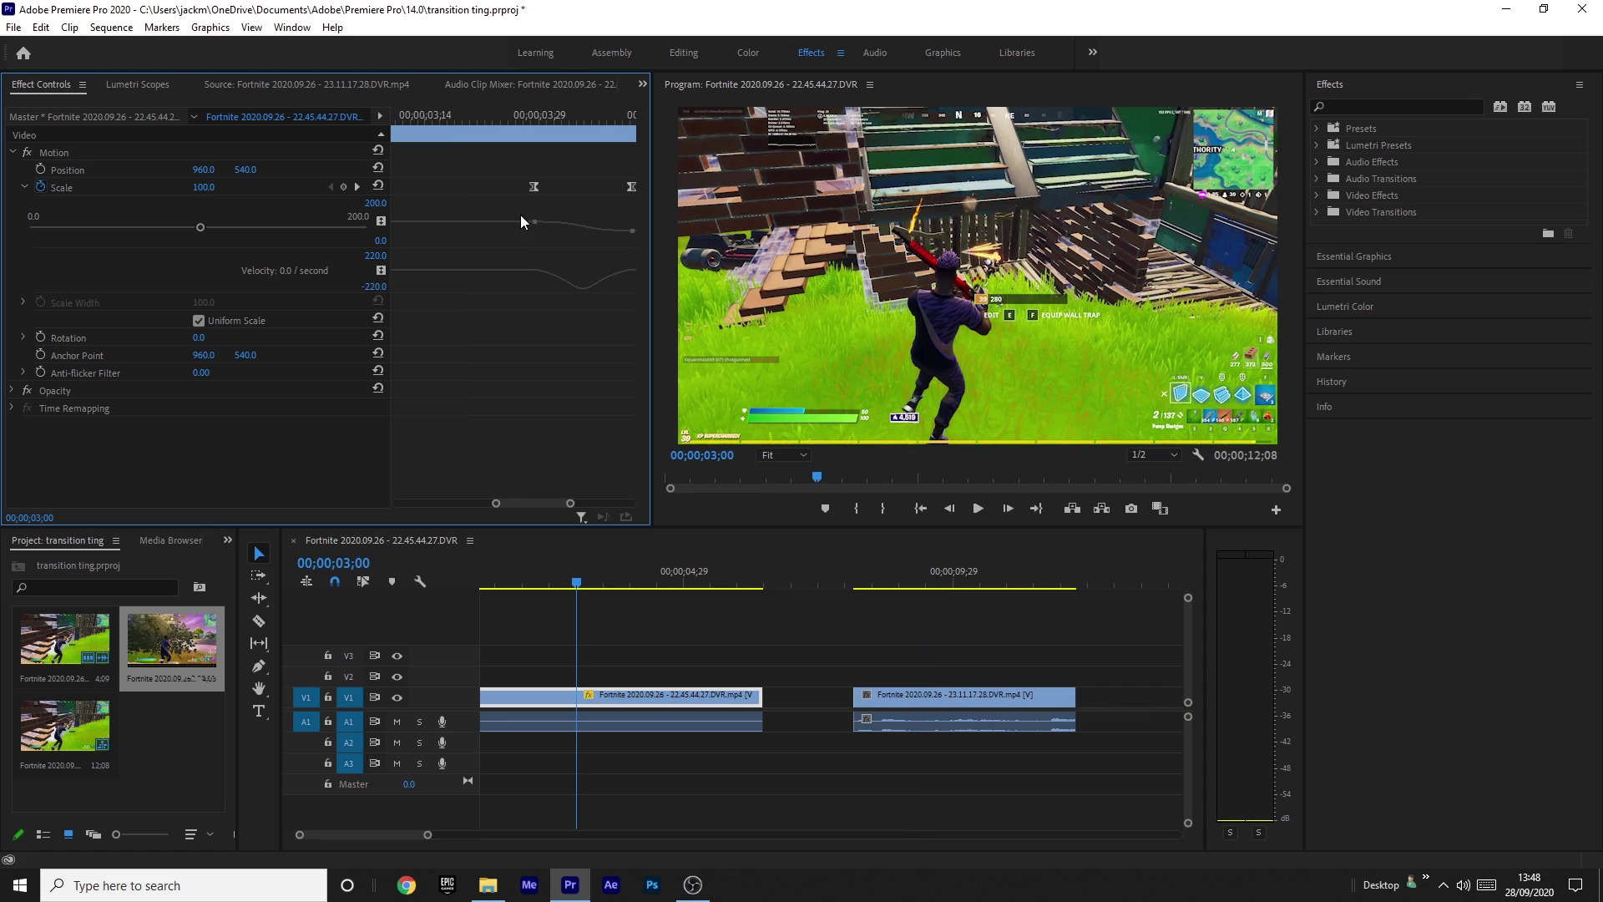
# Step: Fit the sequence in the timeline and play back the eased zoom-out, scrubbing to 04;10
pyautogui.click(518, 585)
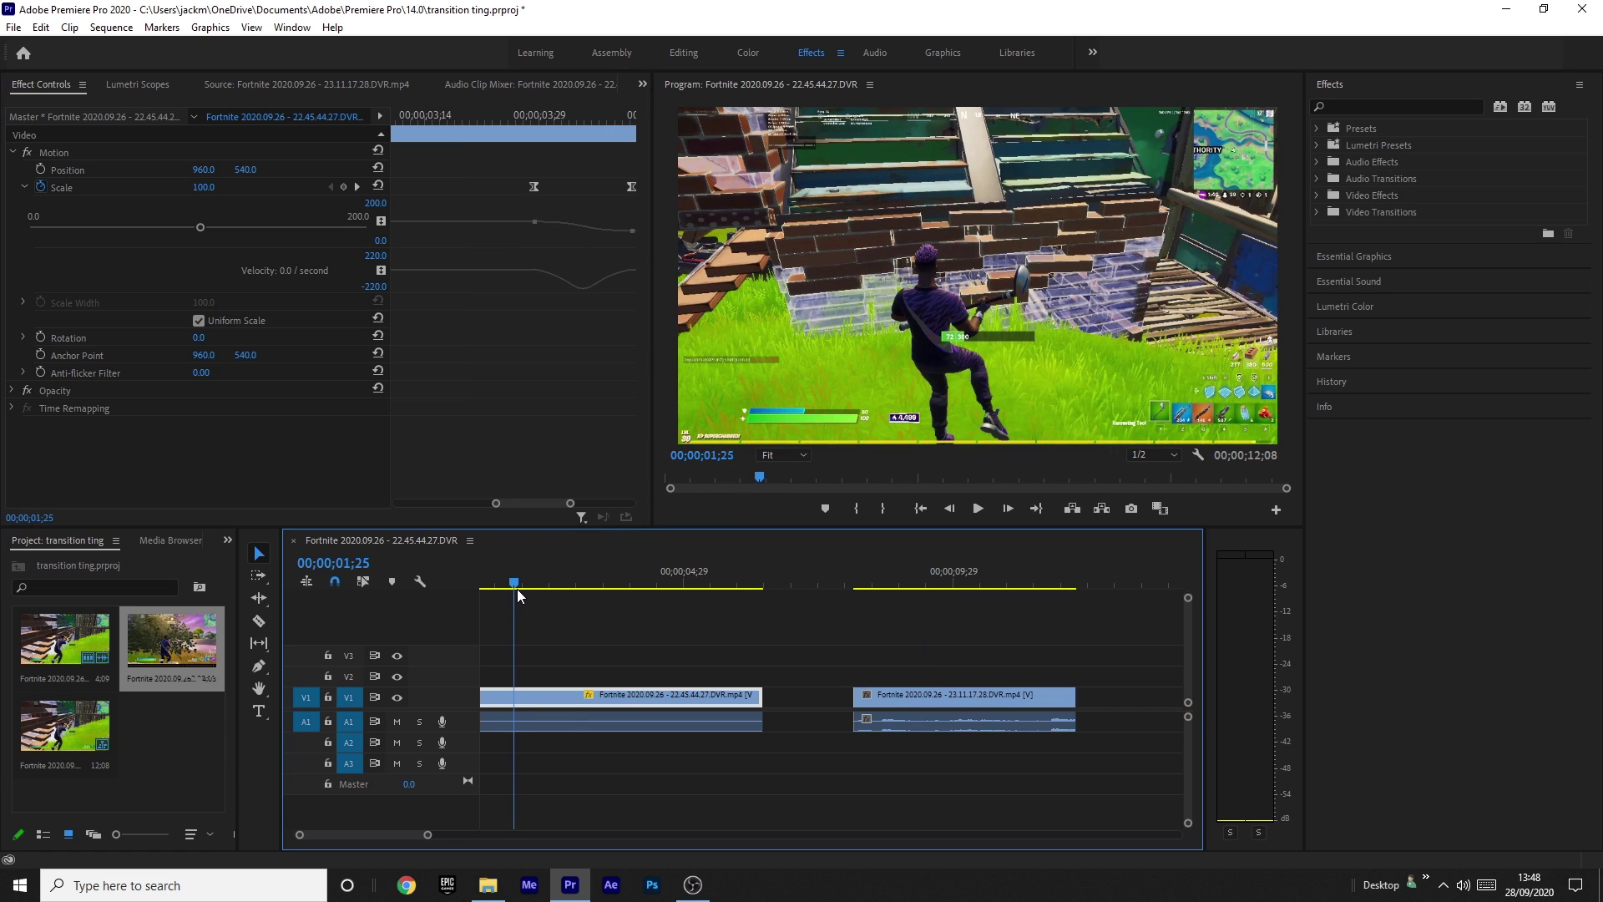
pyautogui.press('-')
pyautogui.press('space')
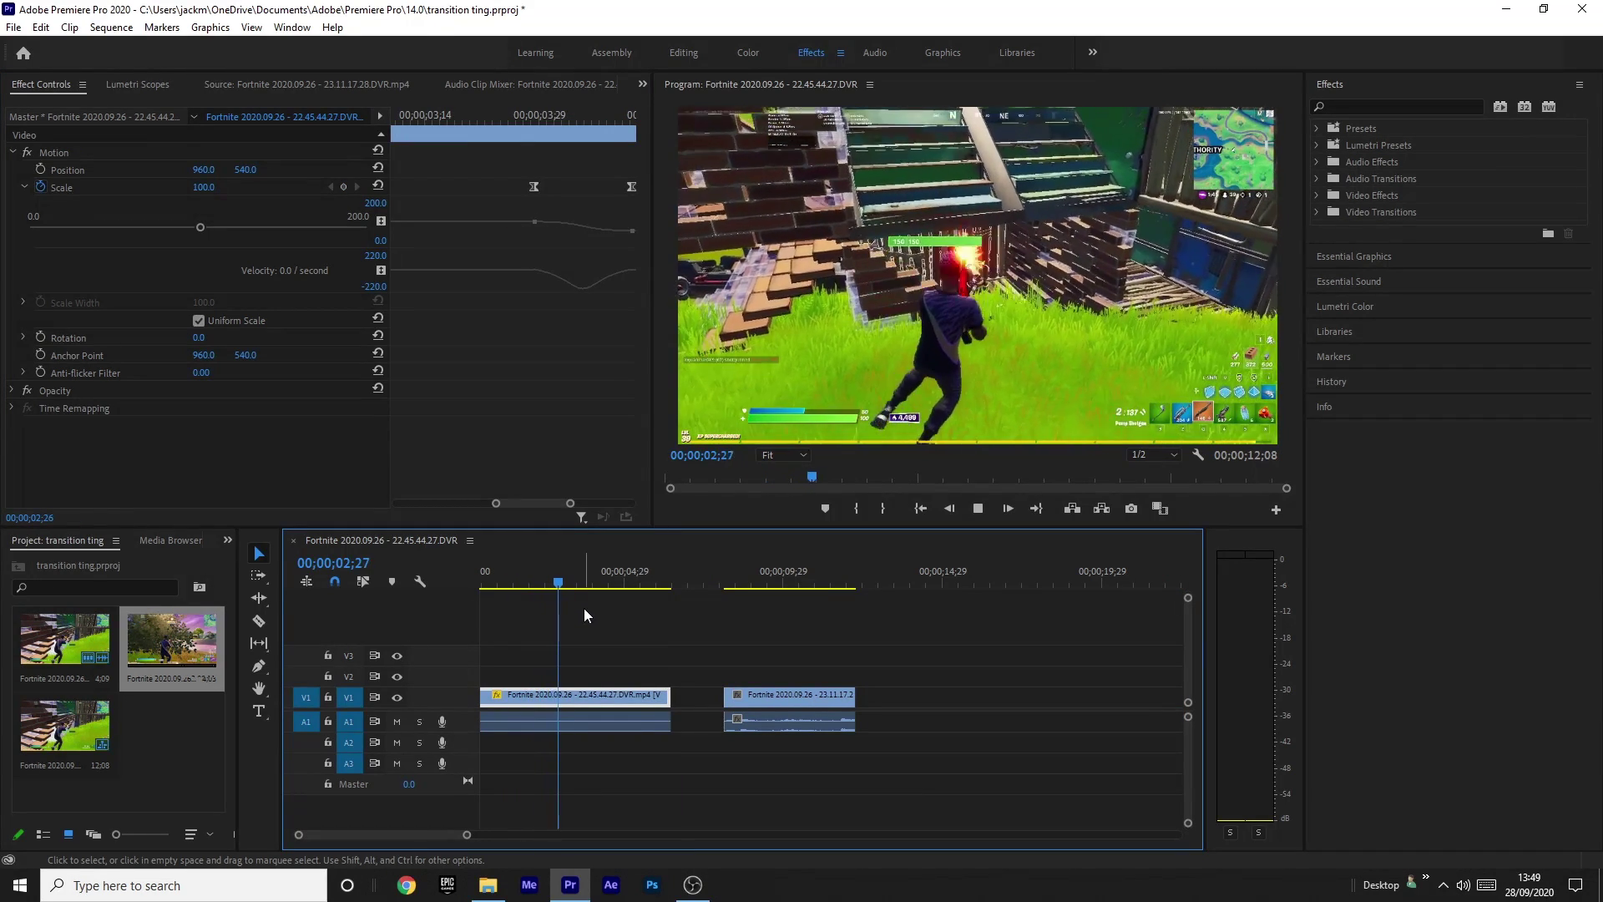
pyautogui.press('space')
pyautogui.click(588, 568)
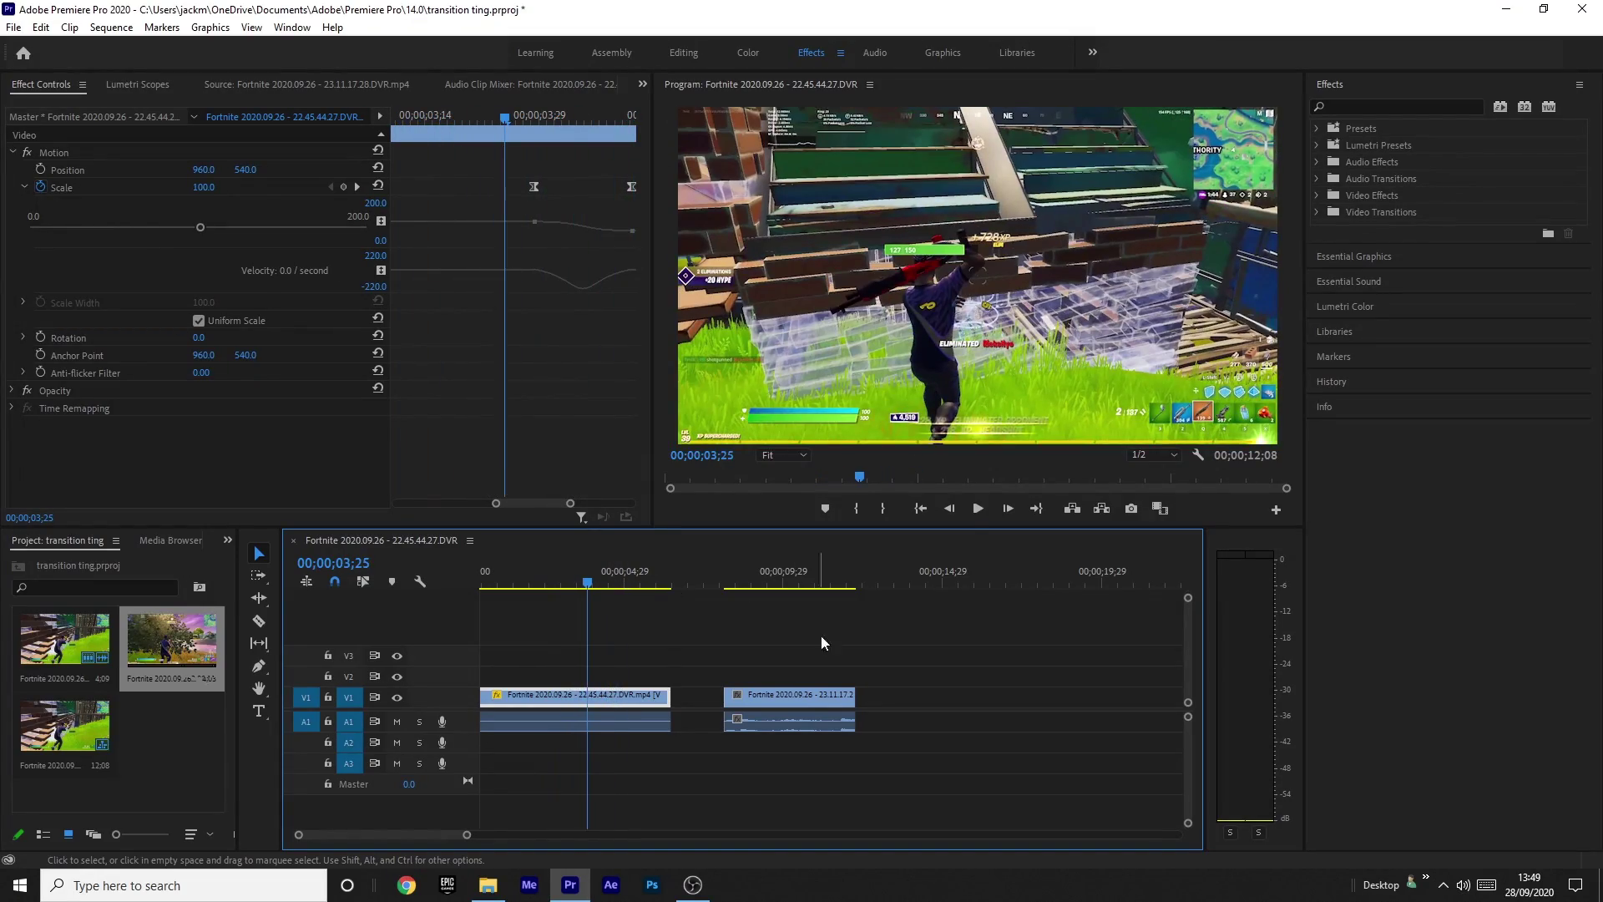
pyautogui.press('space')
pyautogui.moveTo(603, 582)
pyautogui.mouseDown()
pyautogui.moveTo(628, 603)
pyautogui.moveTo(576, 585)
pyautogui.moveTo(607, 583)
pyautogui.mouseUp()
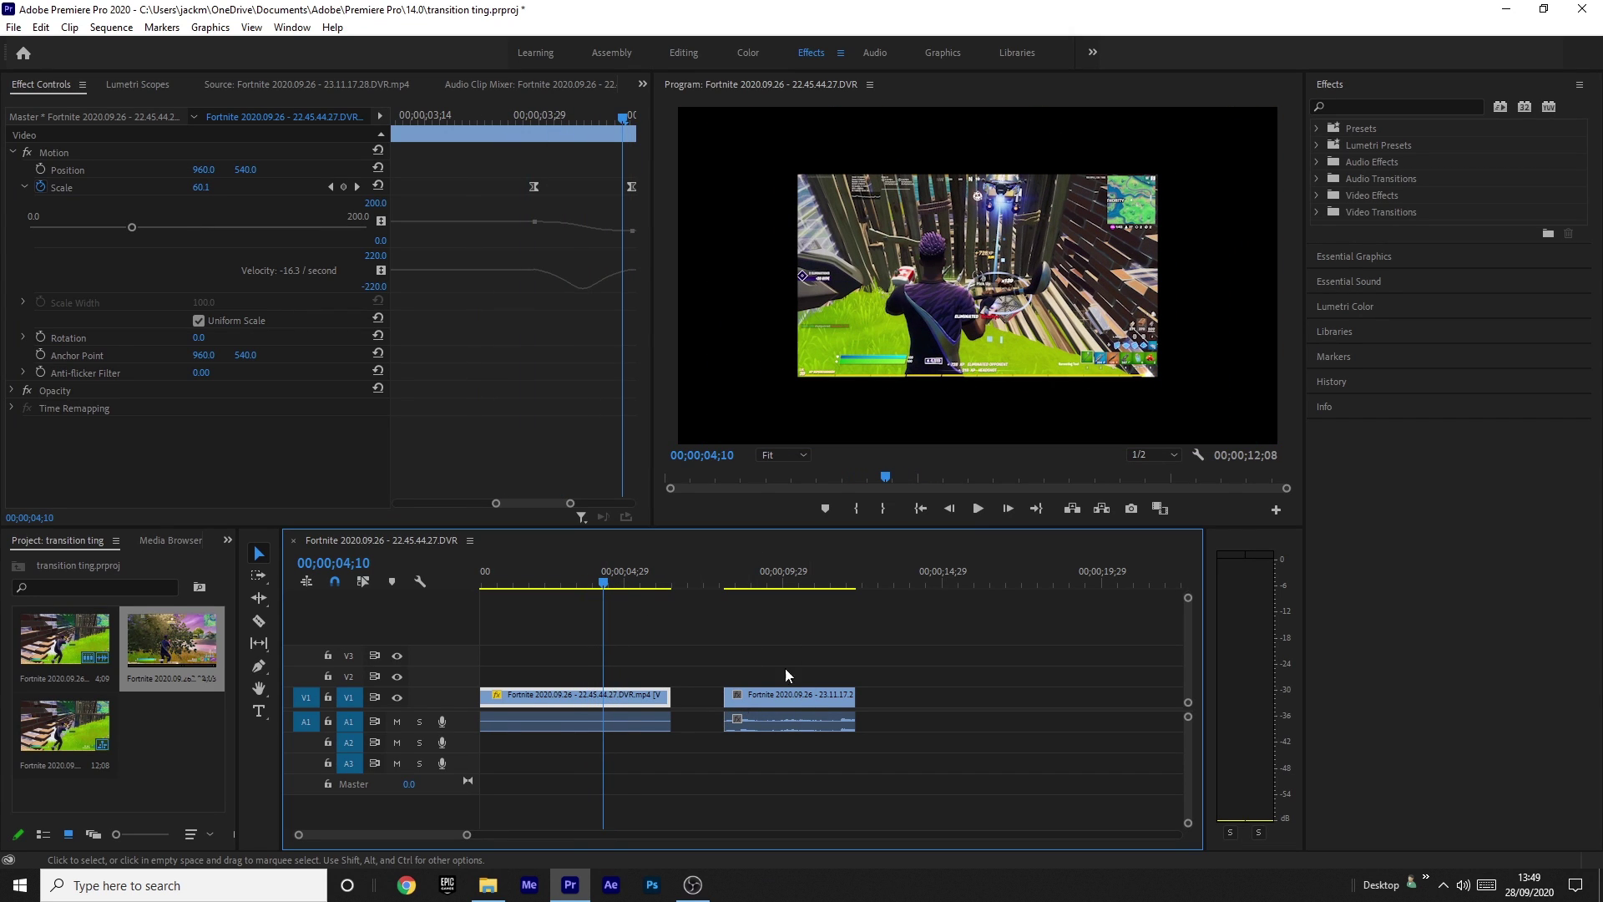
pyautogui.click(610, 582)
pyautogui.click(604, 582)
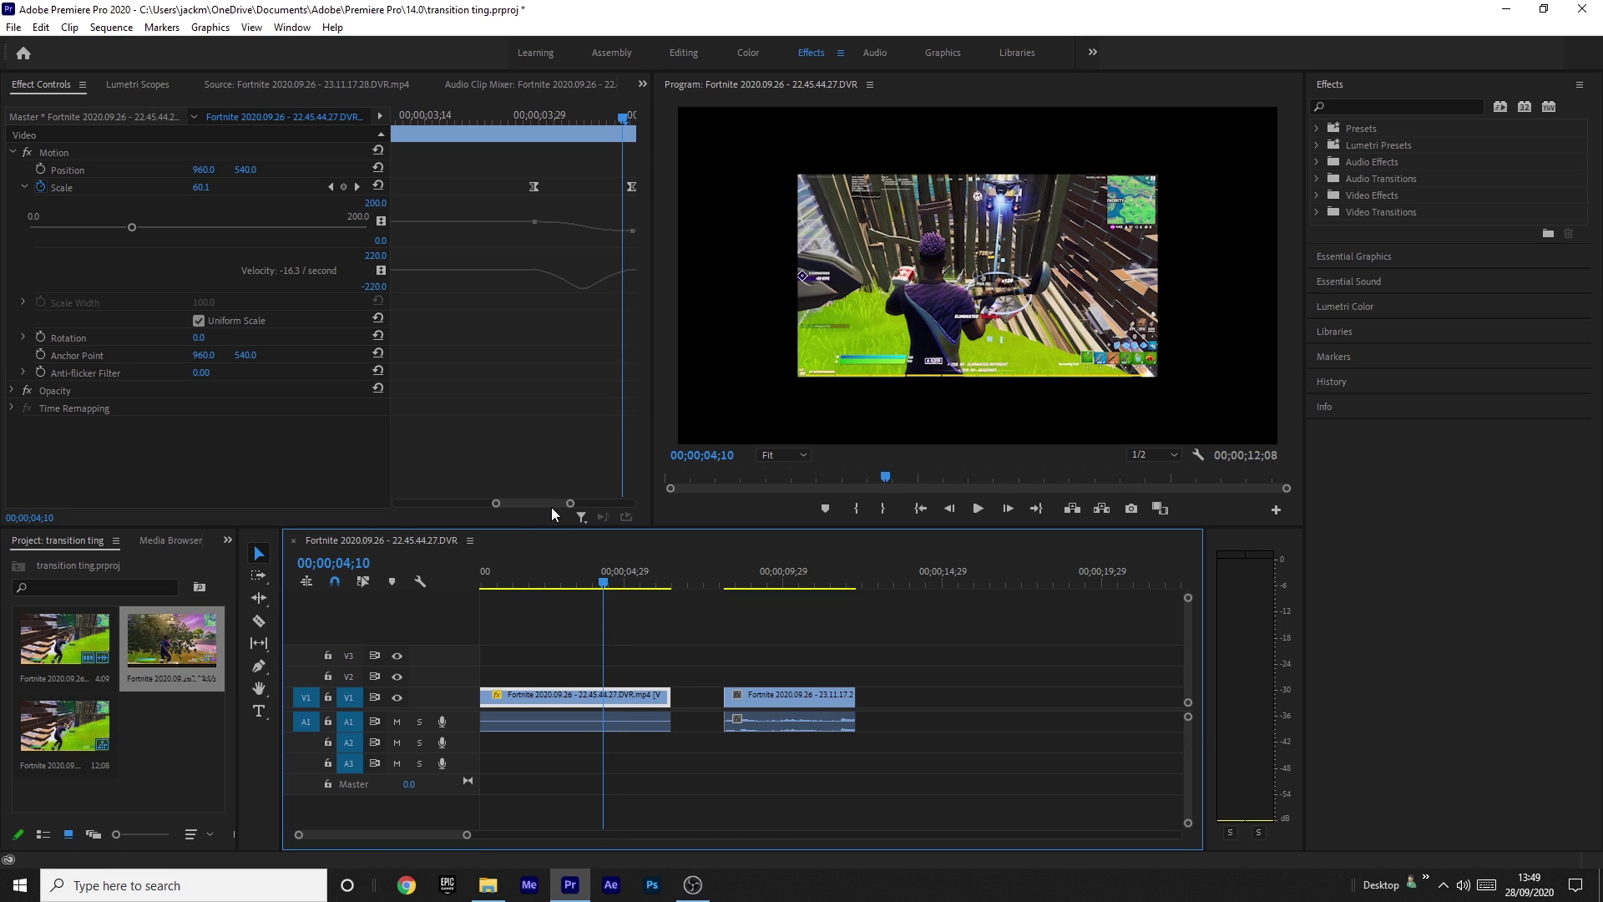
# Step: Scrub around the final Scale keyframe at 60 in a wider keyframe view, then collapse the Scale graph
pyautogui.moveTo(570, 504); pyautogui.dragTo(617, 428)
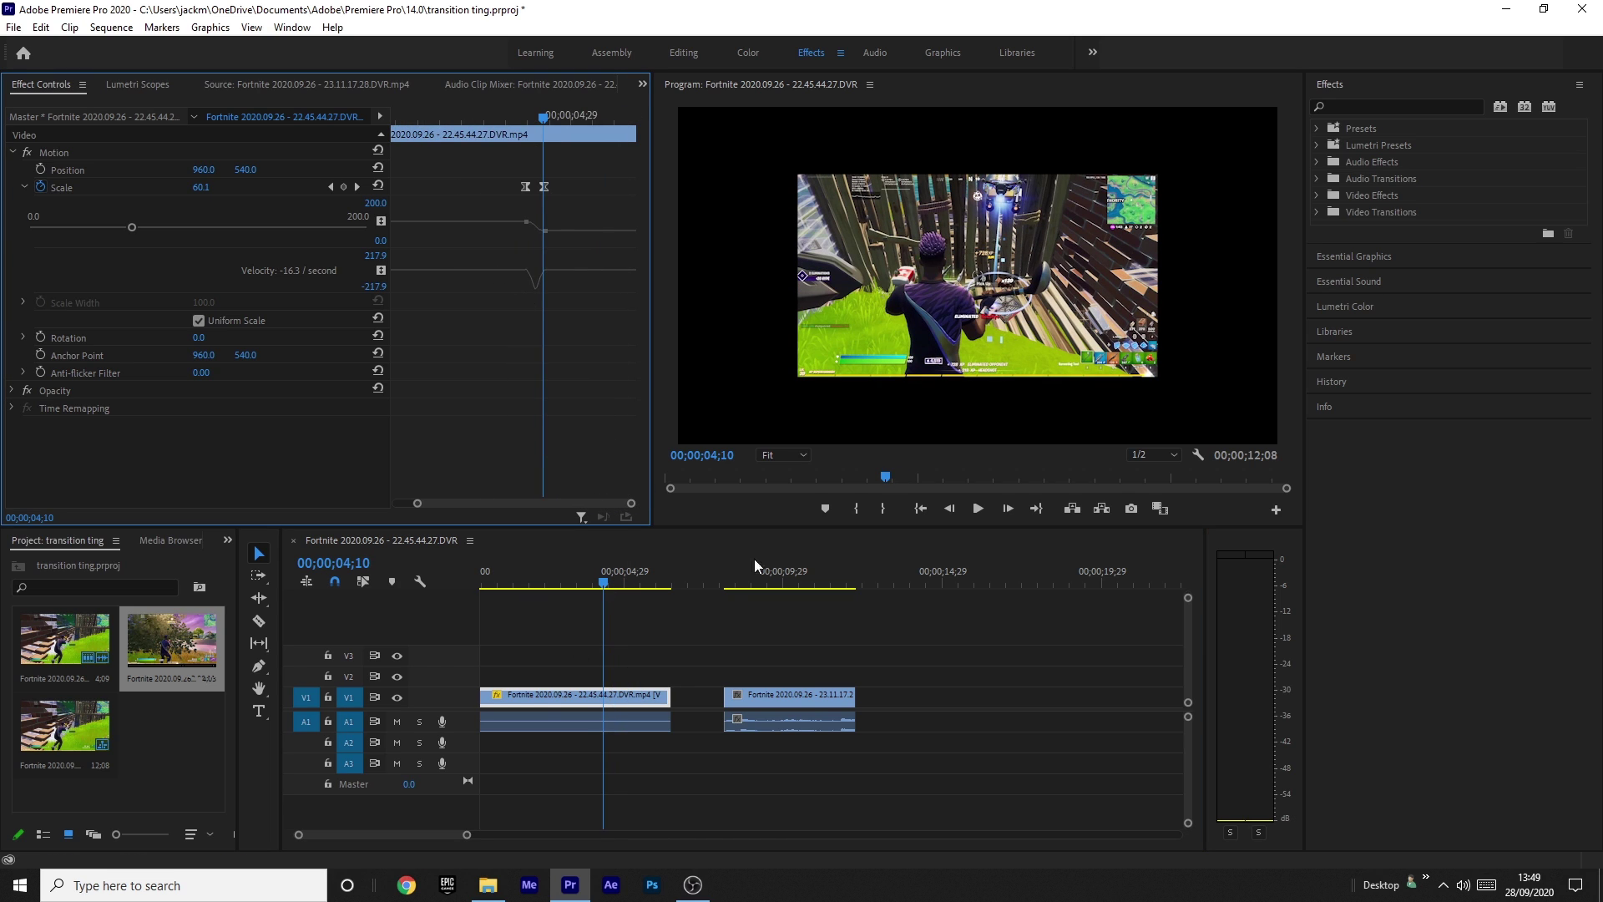
pyautogui.moveTo(539, 112); pyautogui.dragTo(554, 123)
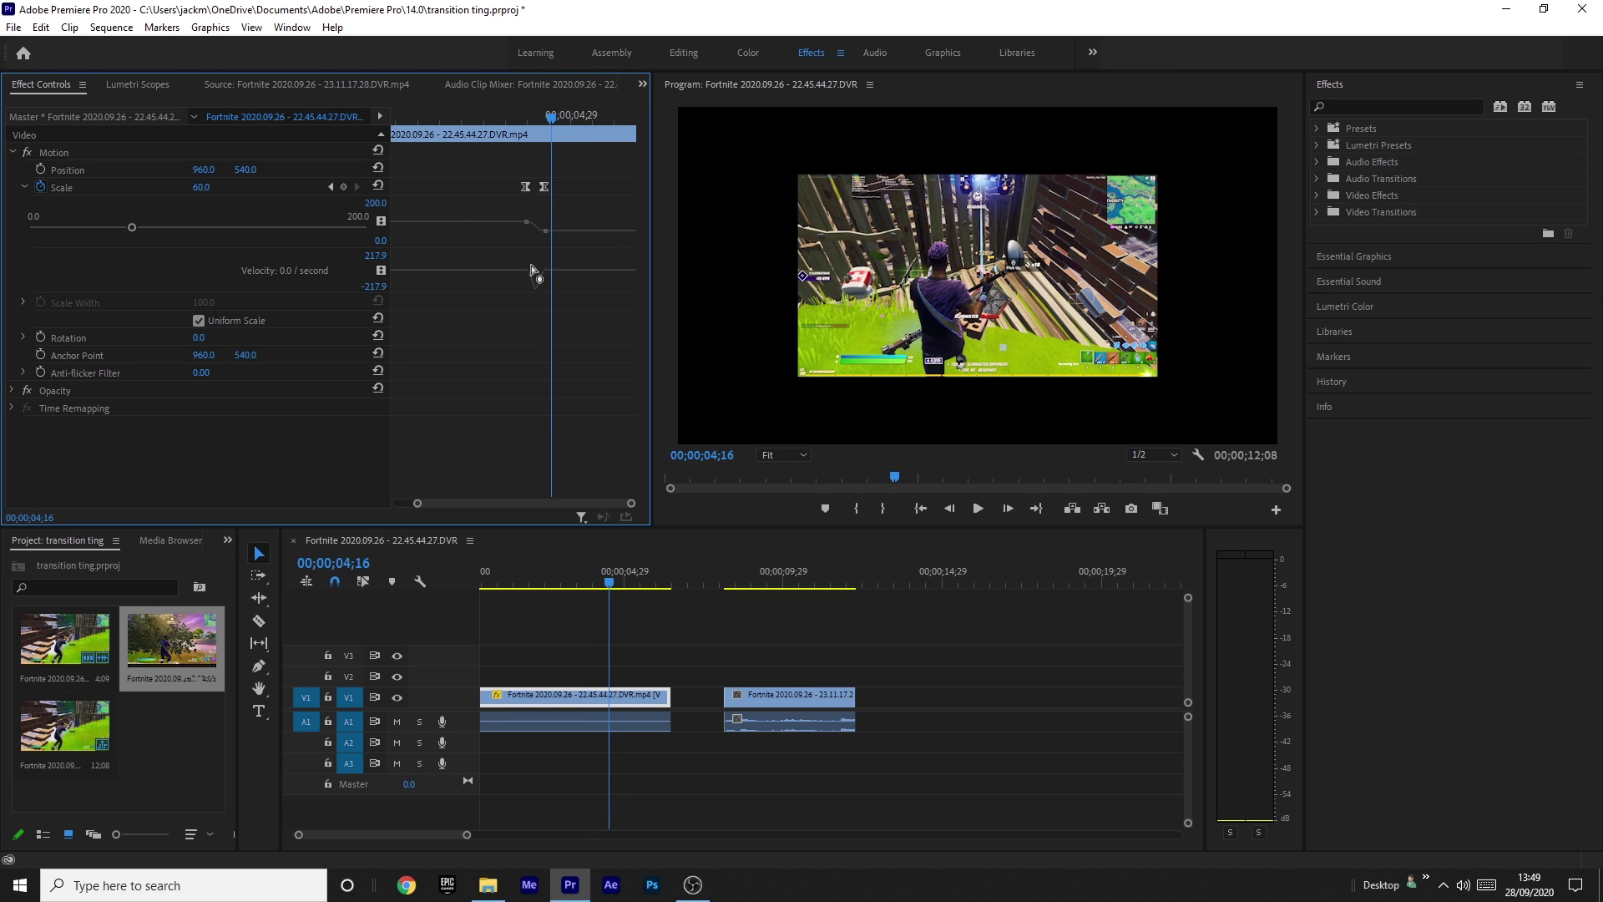
pyautogui.moveTo(416, 503); pyautogui.dragTo(470, 503)
pyautogui.moveTo(504, 114); pyautogui.dragTo(514, 124)
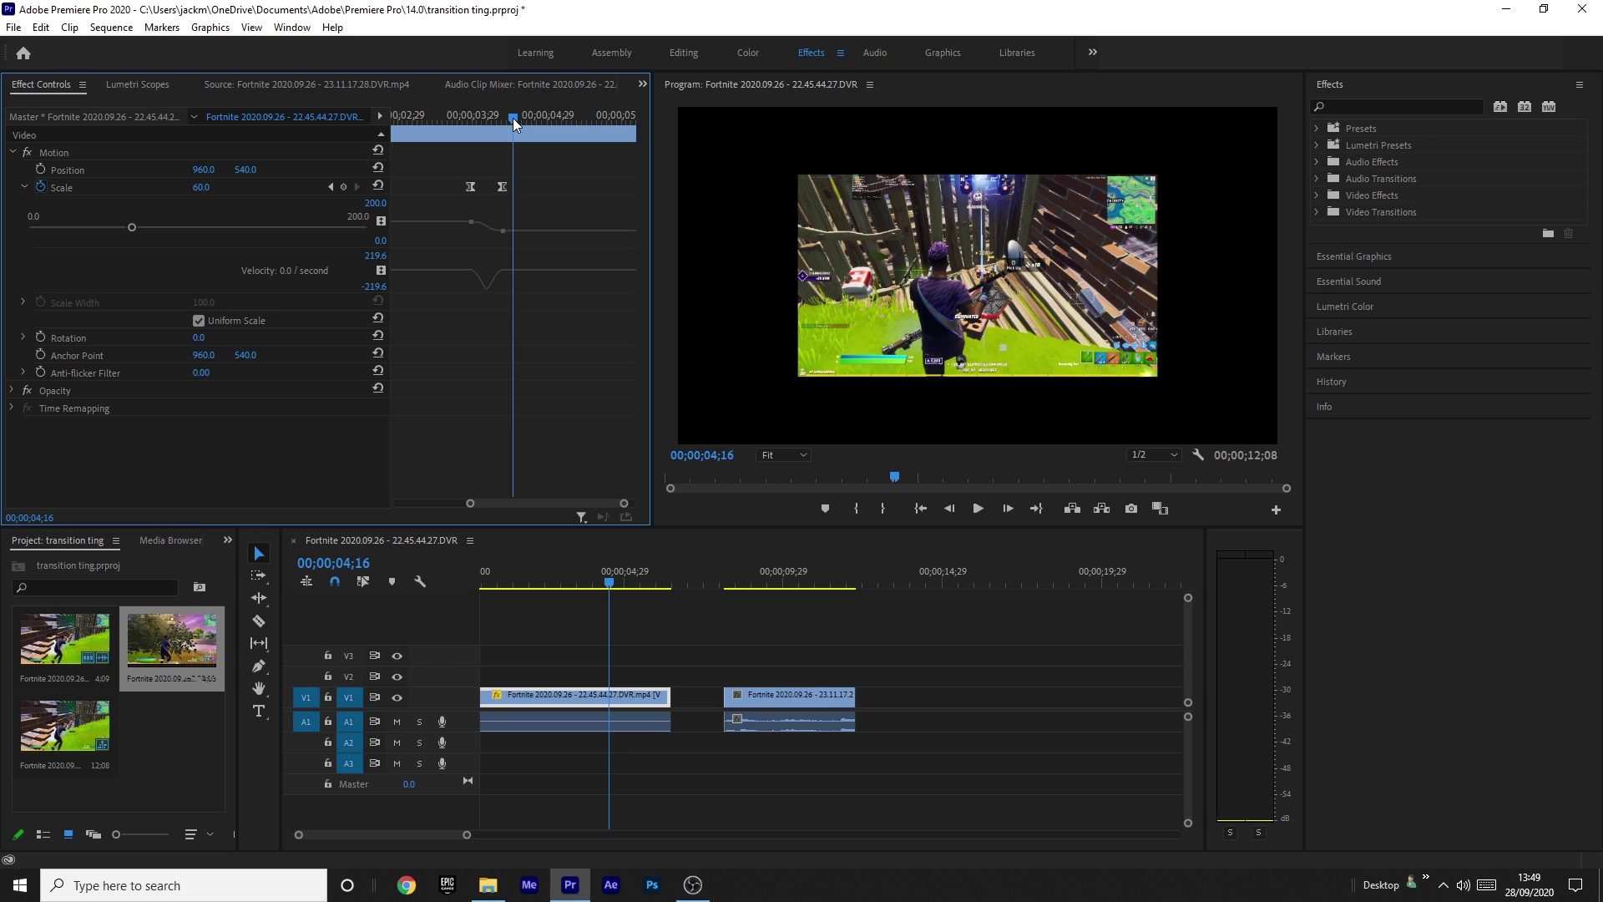
pyautogui.click(23, 187)
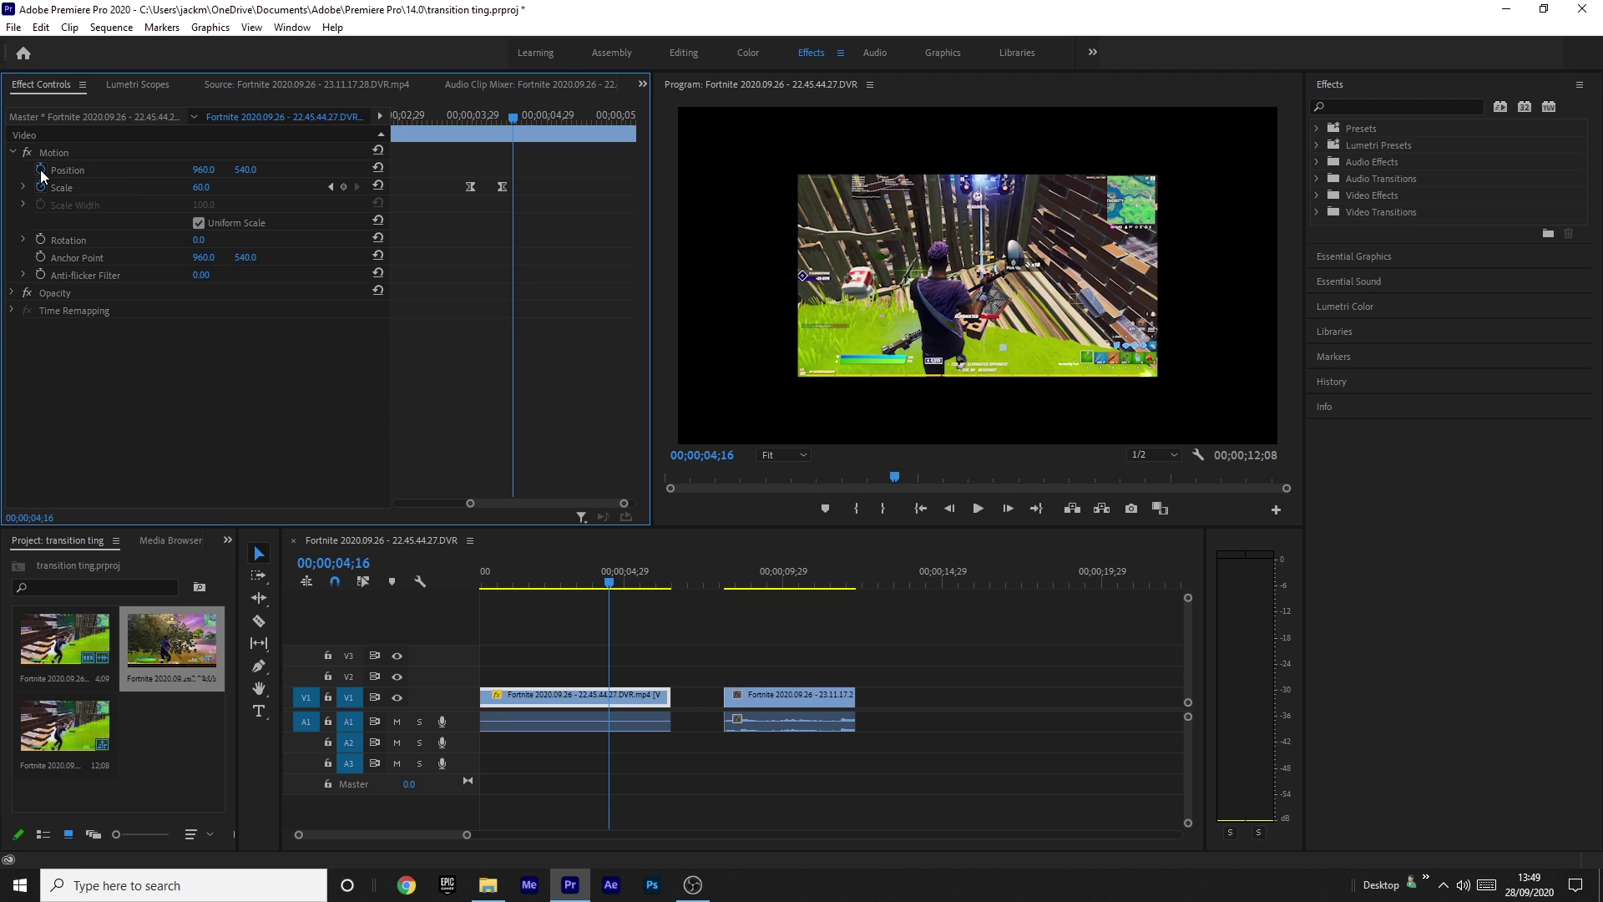
# Step: Keyframe Position so the first clip slides right to X 2523 by 04;28
pyautogui.click(40, 169)
pyautogui.moveTo(511, 116); pyautogui.dragTo(541, 119)
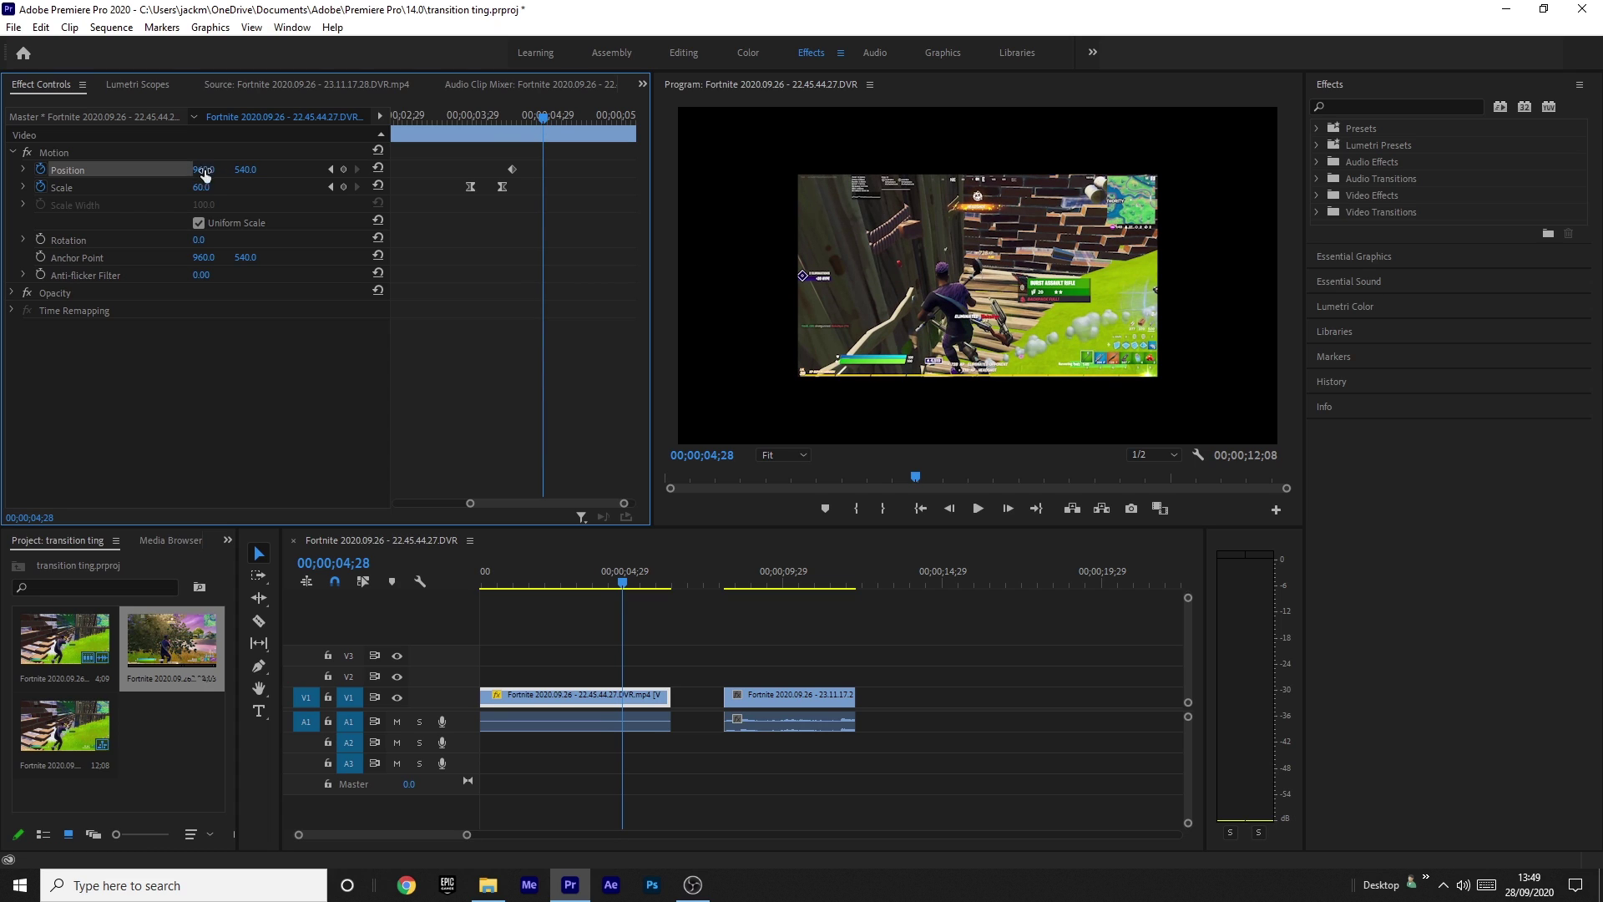
pyautogui.moveTo(210, 169); pyautogui.dragTo(1516, 169)
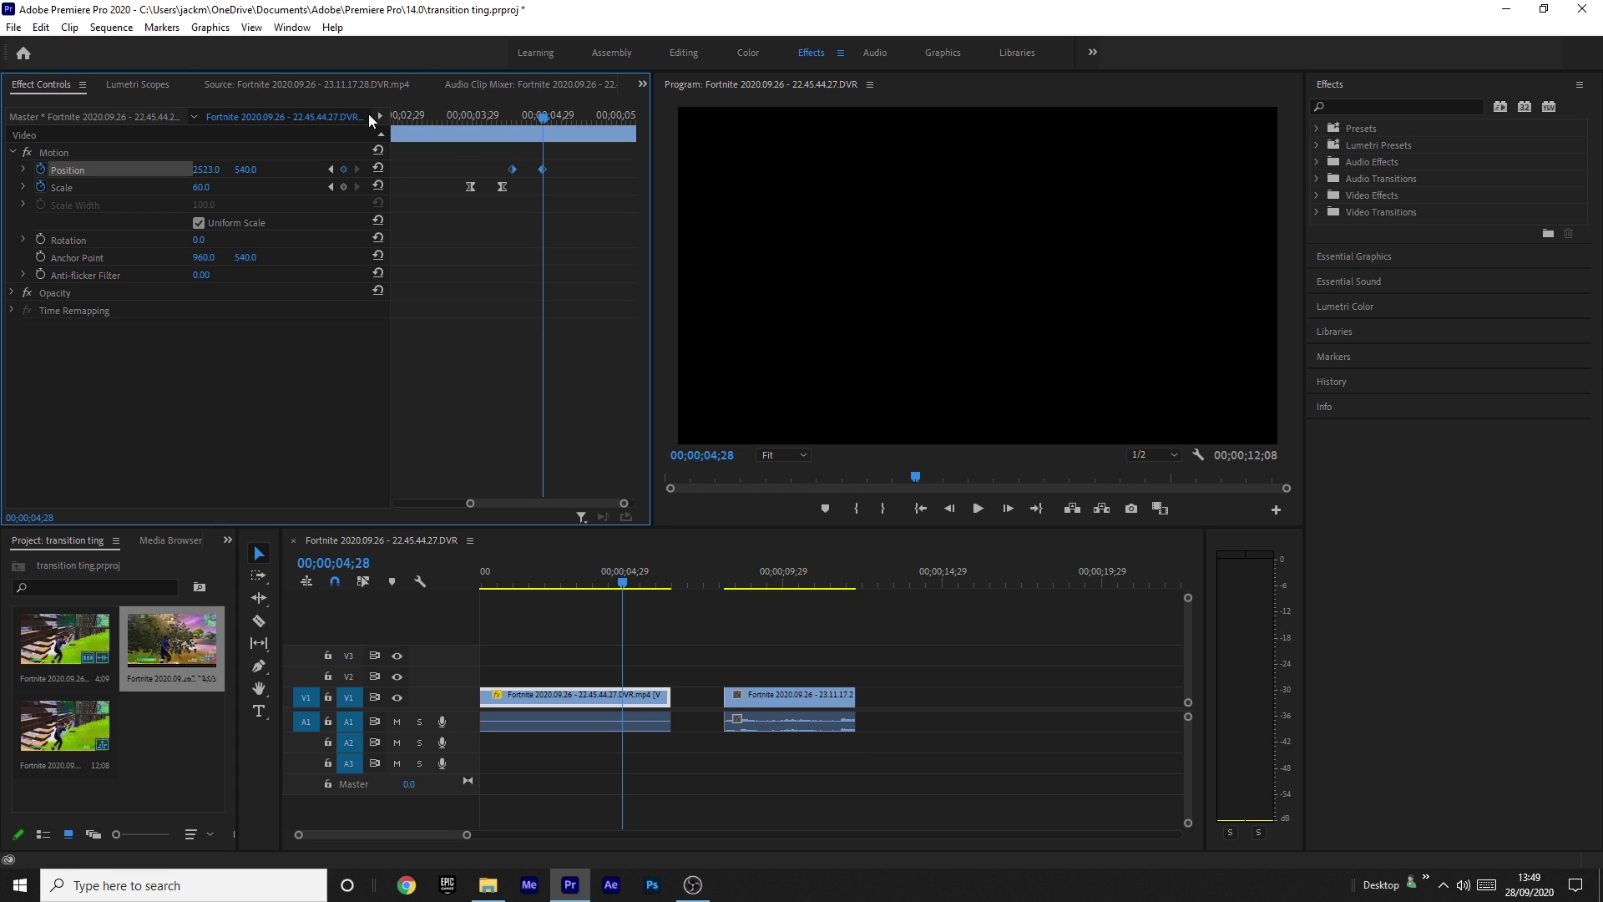
# Step: Give the Position keyframes Continuous Bezier interpolation and show the Position speed graph
pyautogui.rightClick(512, 169)
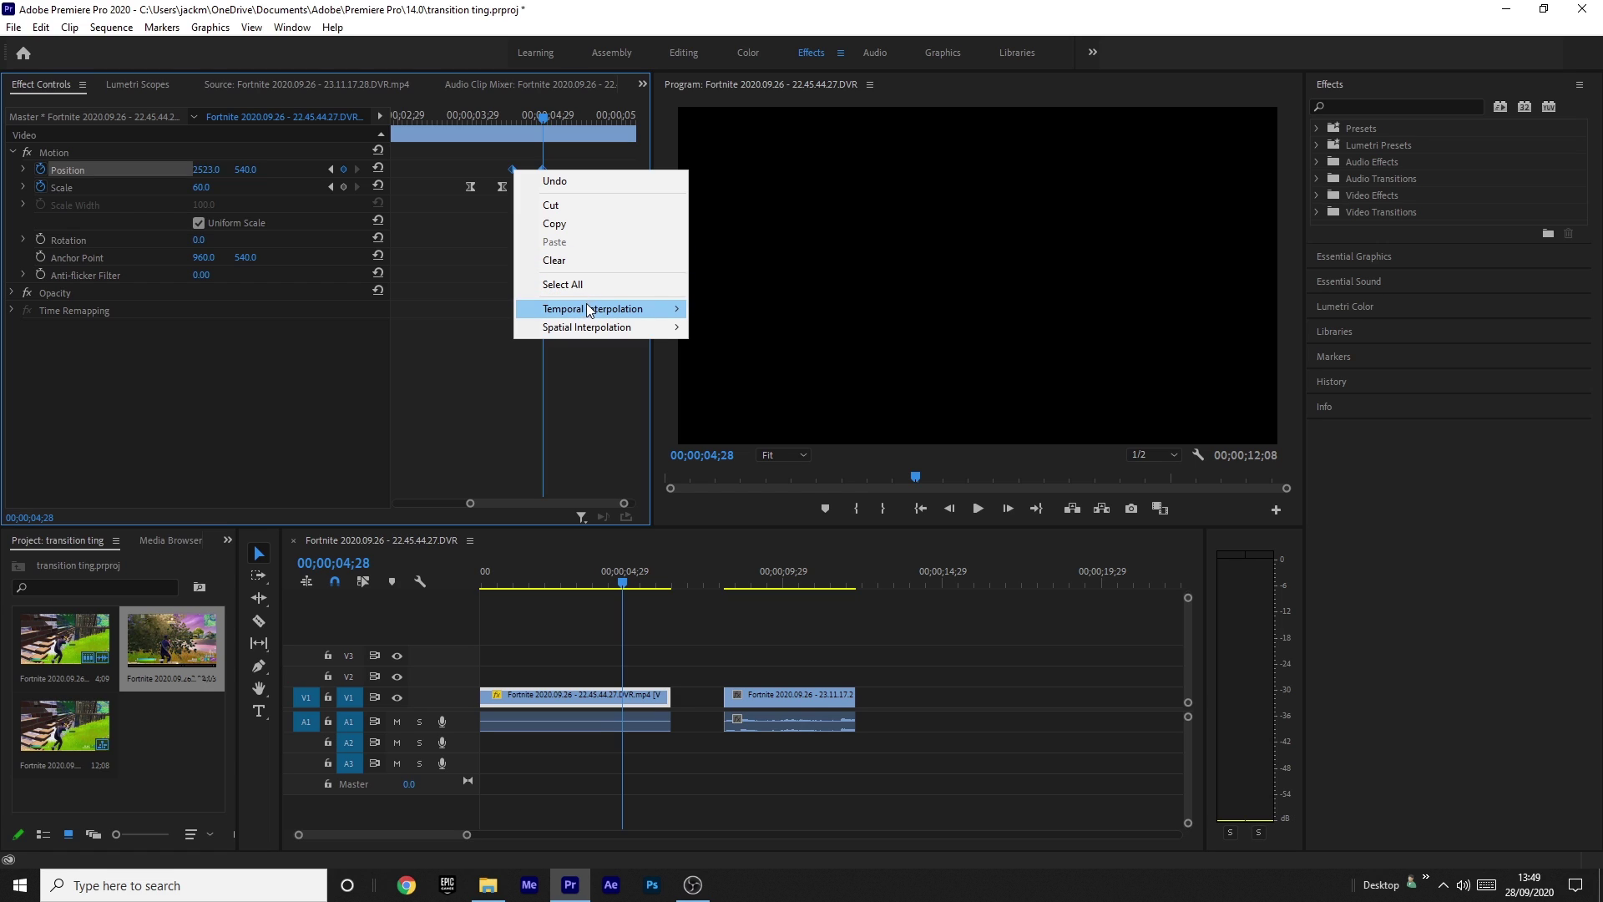
pyautogui.moveTo(591, 309)
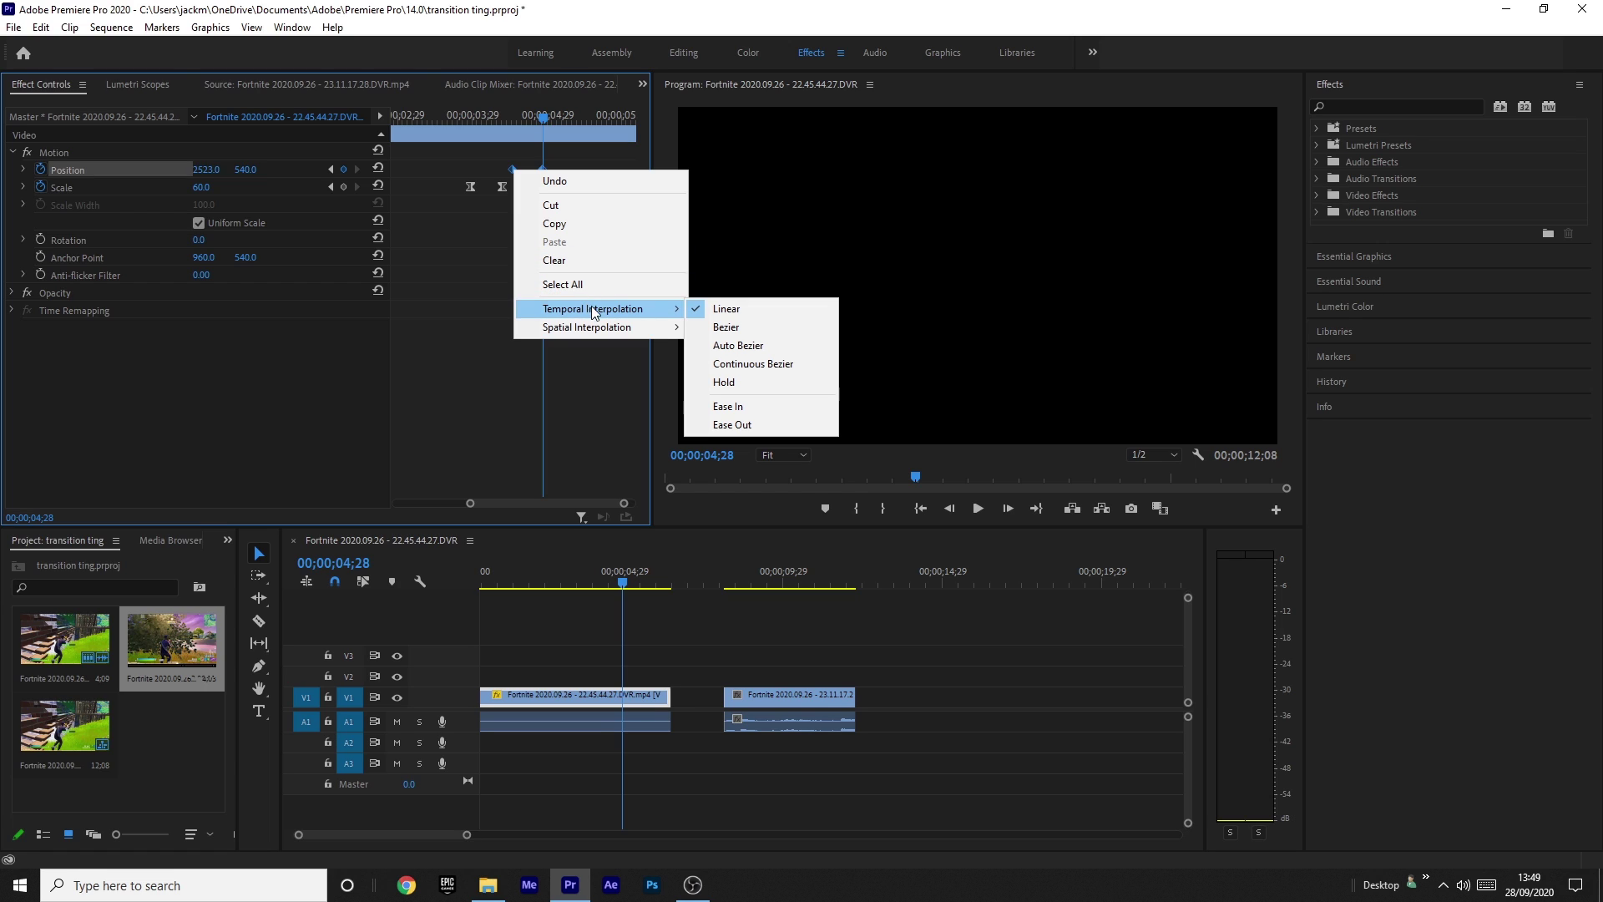
pyautogui.click(738, 363)
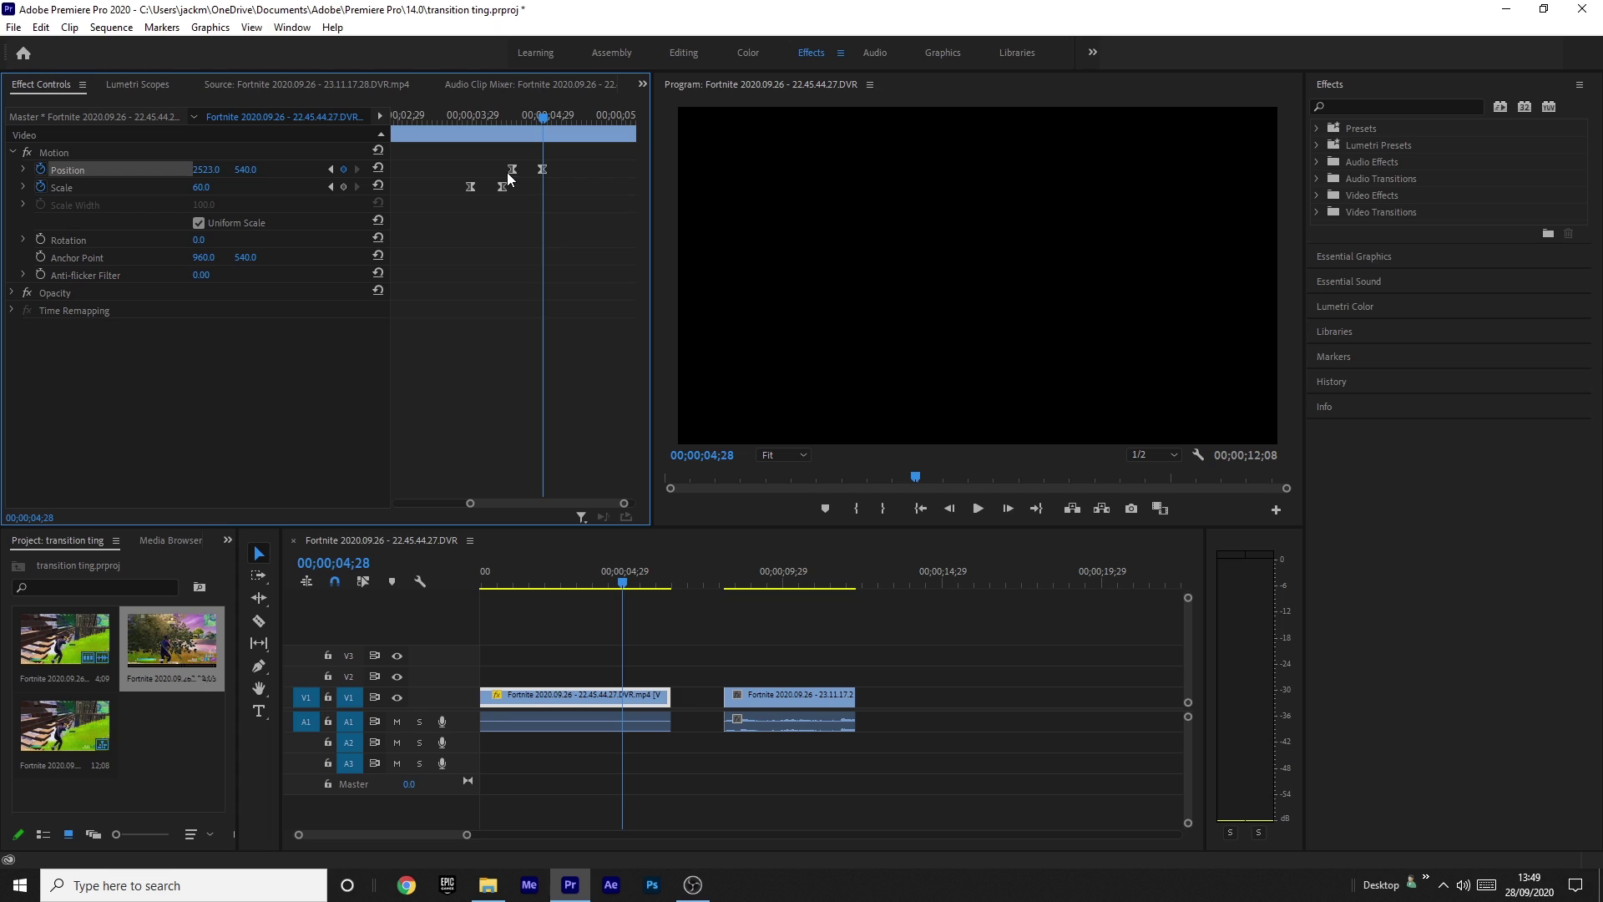
pyautogui.click(24, 169)
pyautogui.moveTo(469, 509); pyautogui.dragTo(524, 508)
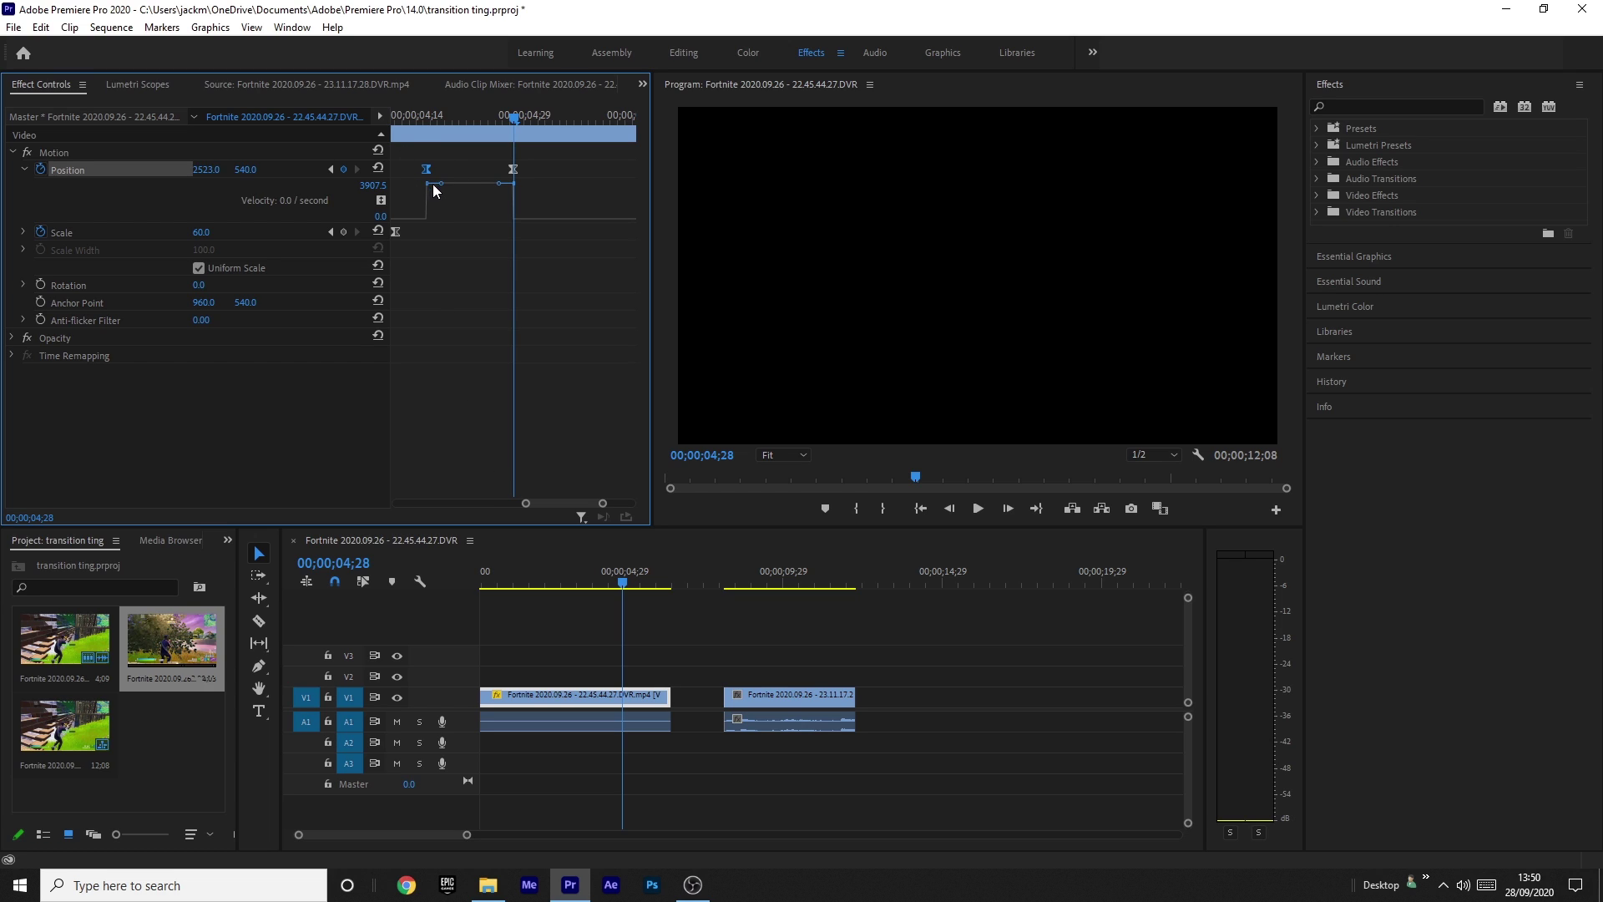
# Step: Steepen the Position velocity curve to about 28952 per second, then preview from 03;09
pyautogui.moveTo(442, 184); pyautogui.dragTo(525, 224)
pyautogui.moveTo(572, 577); pyautogui.dragTo(535, 588)
pyautogui.moveTo(524, 503); pyautogui.dragTo(443, 503)
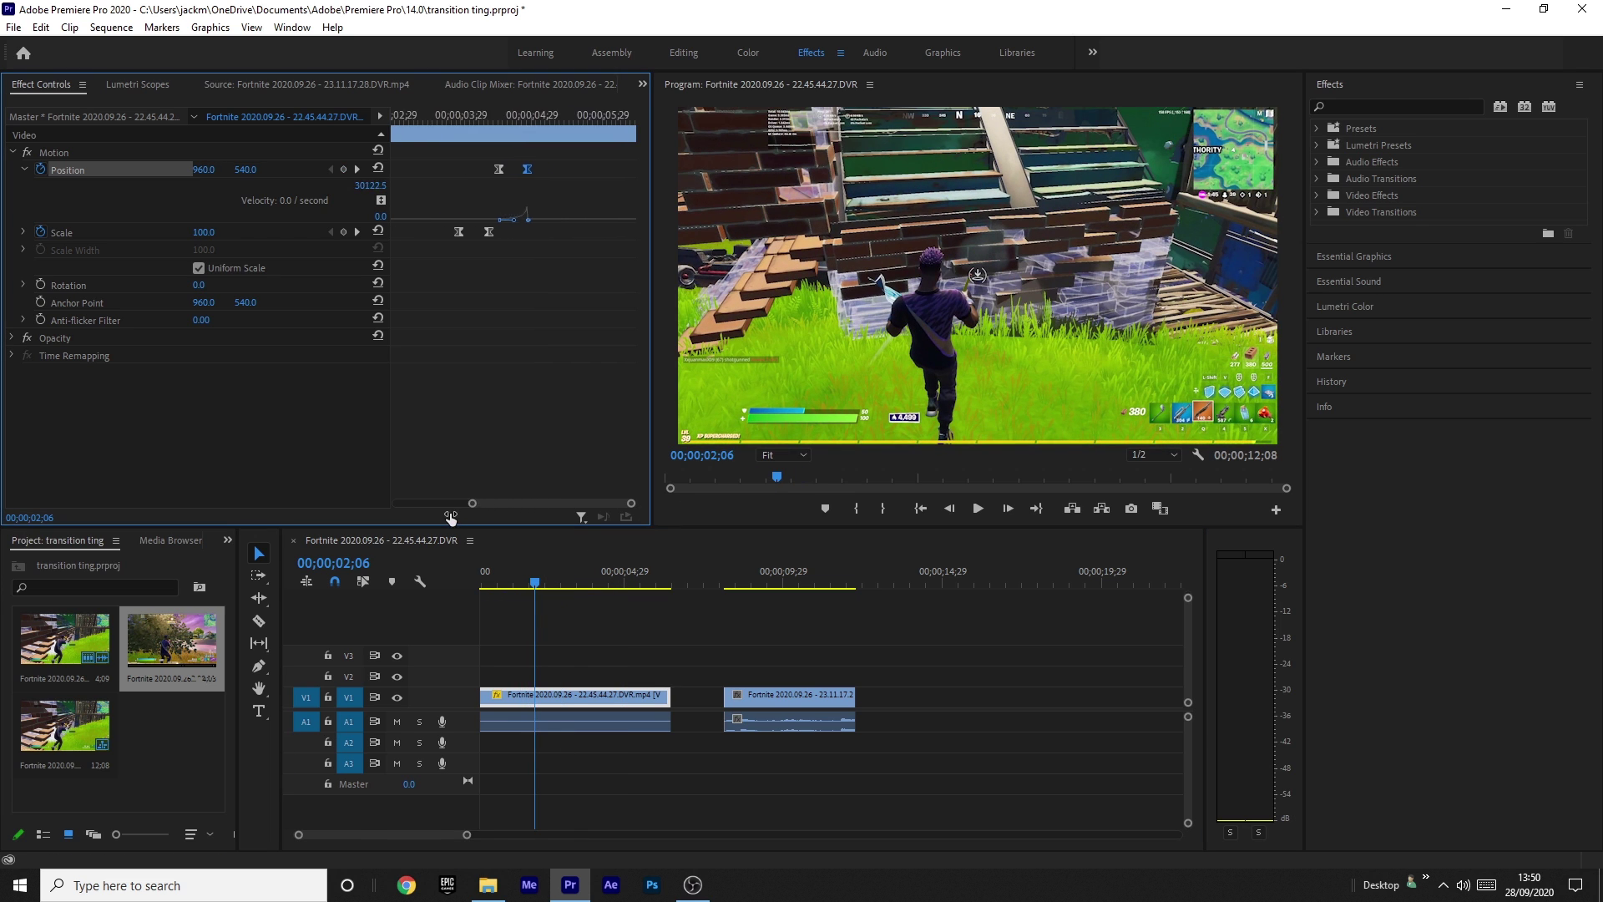
pyautogui.click(465, 117)
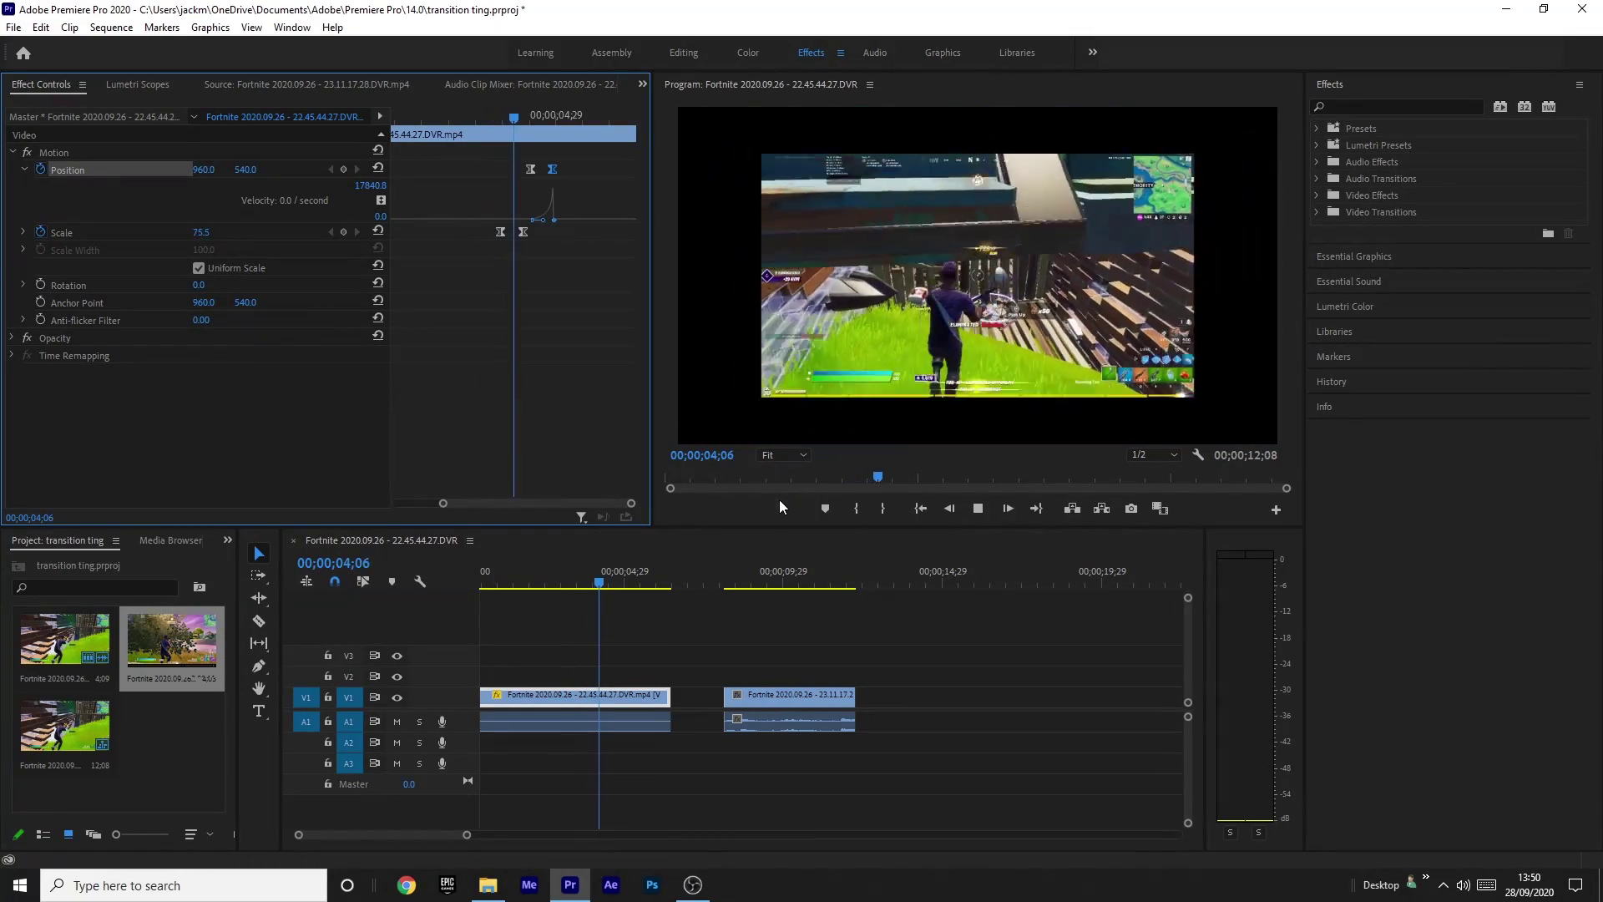